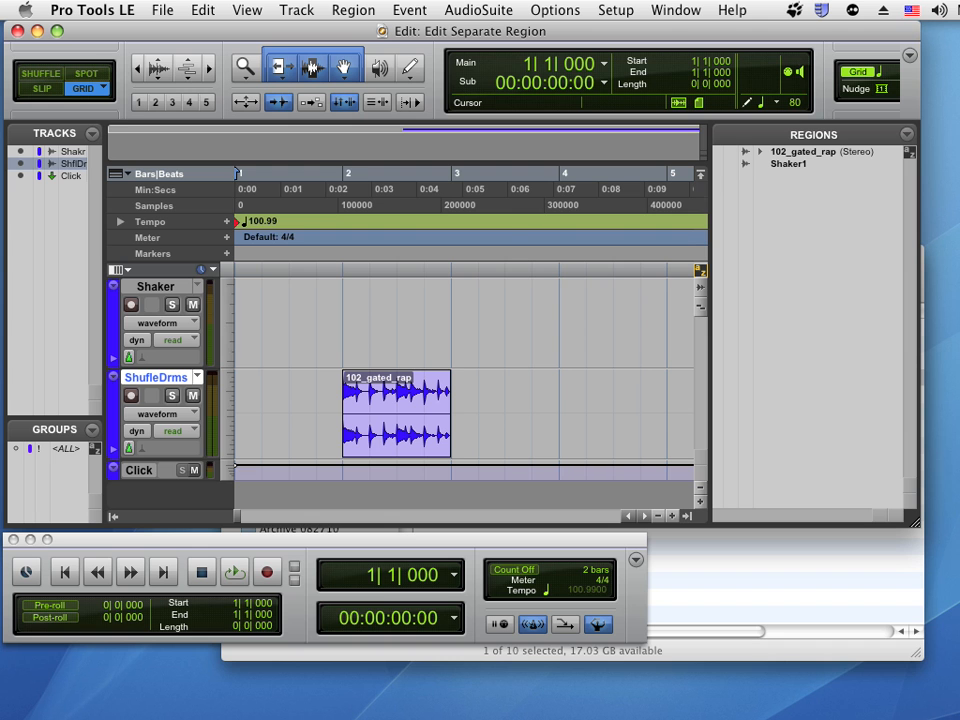
# Switch the edit mode to Relative Grid and back to Absolute Grid.
pyautogui.click(97, 95)
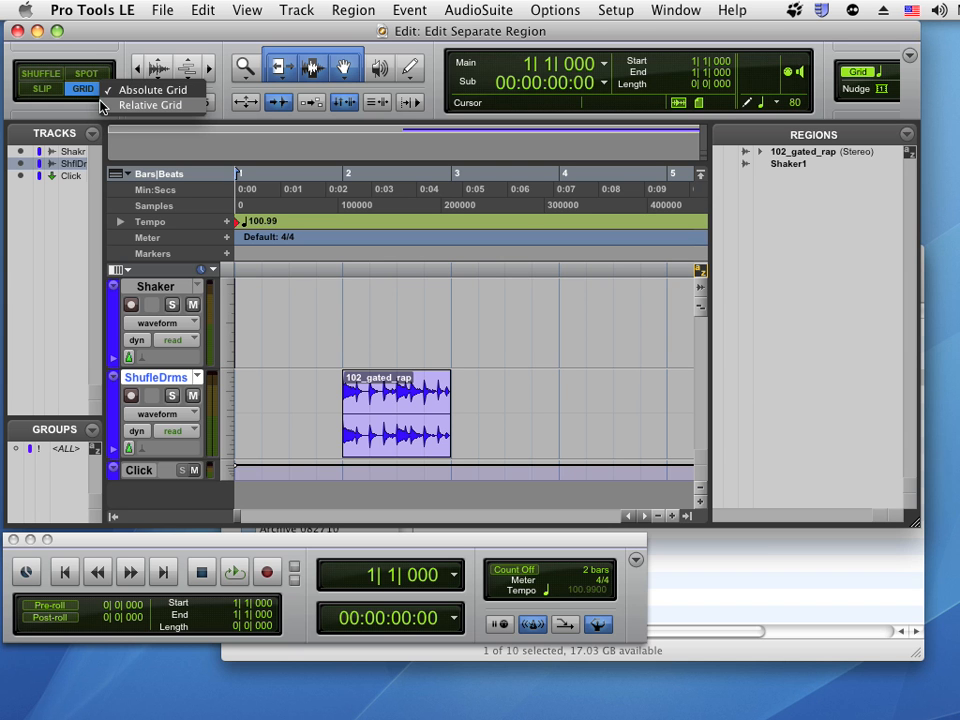
pyautogui.click(100, 105)
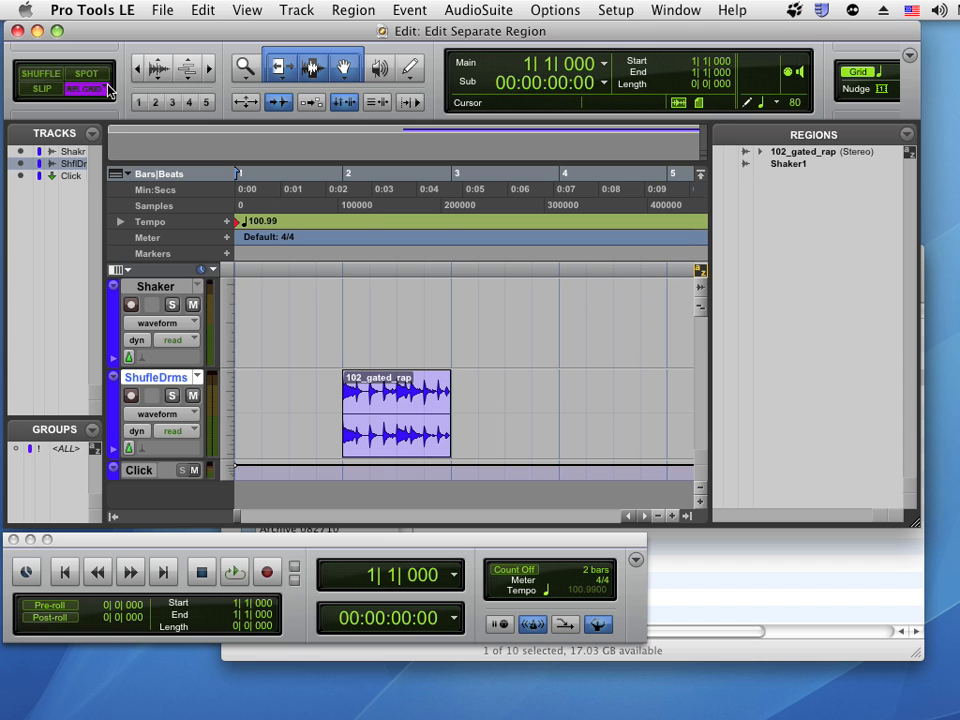
pyautogui.click(100, 92)
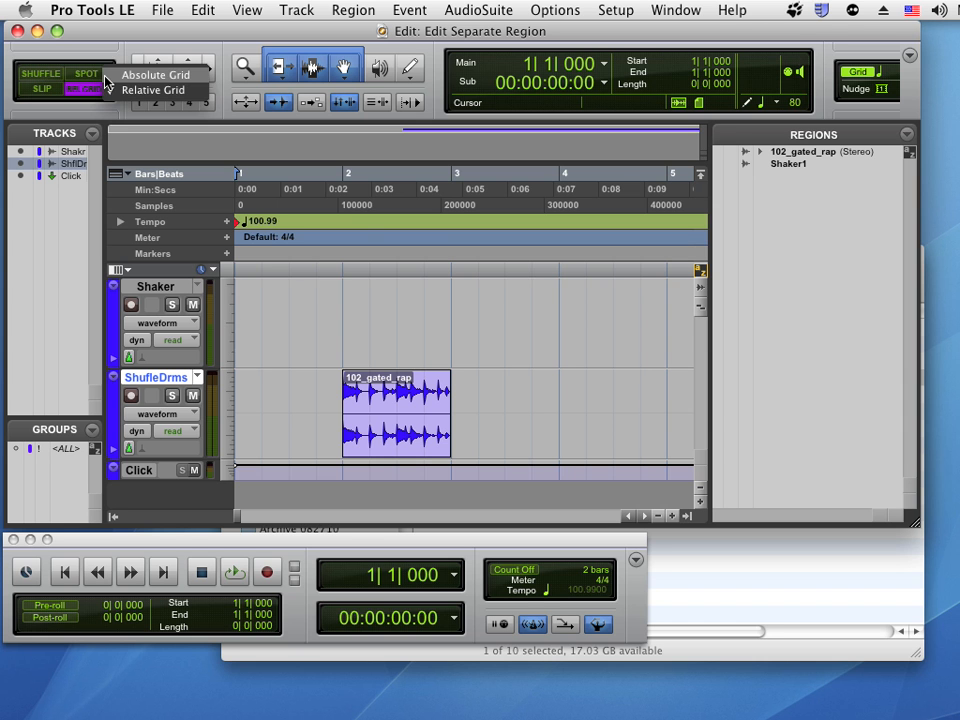
pyautogui.click(110, 76)
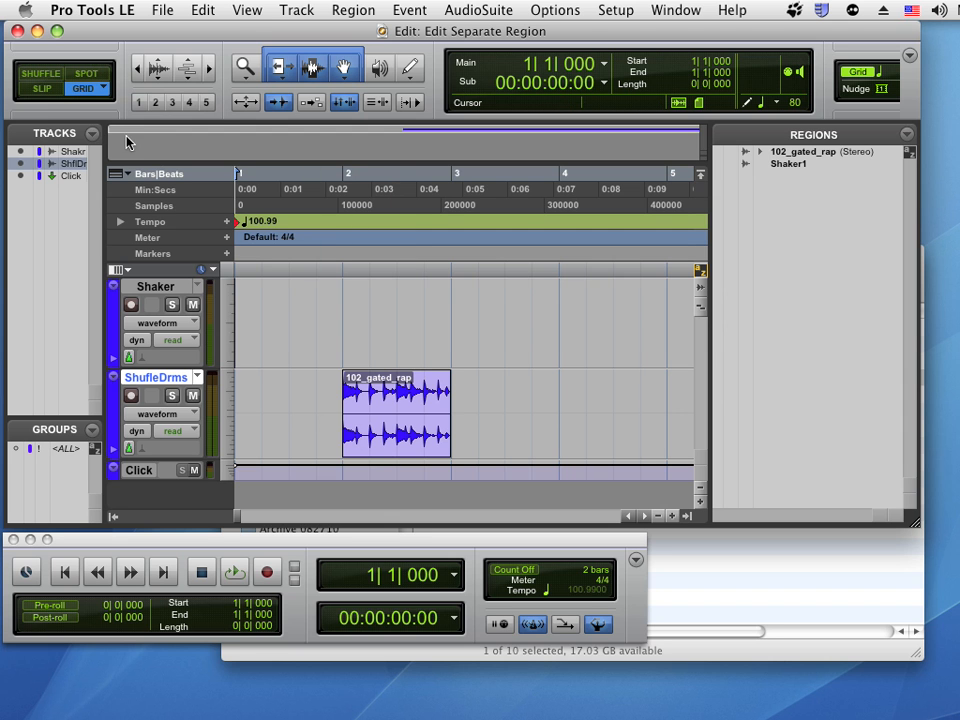
# Slide the 102_gated_rap region earlier in Slip mode so it starts at 1|4|494.
pyautogui.click(42, 90)
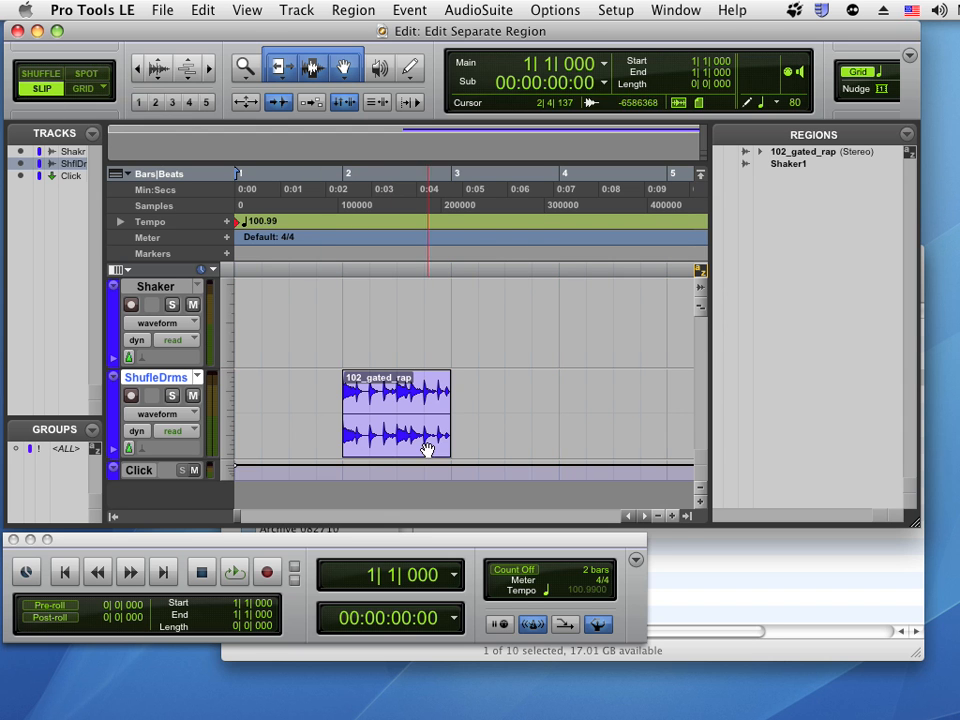
pyautogui.click(672, 516)
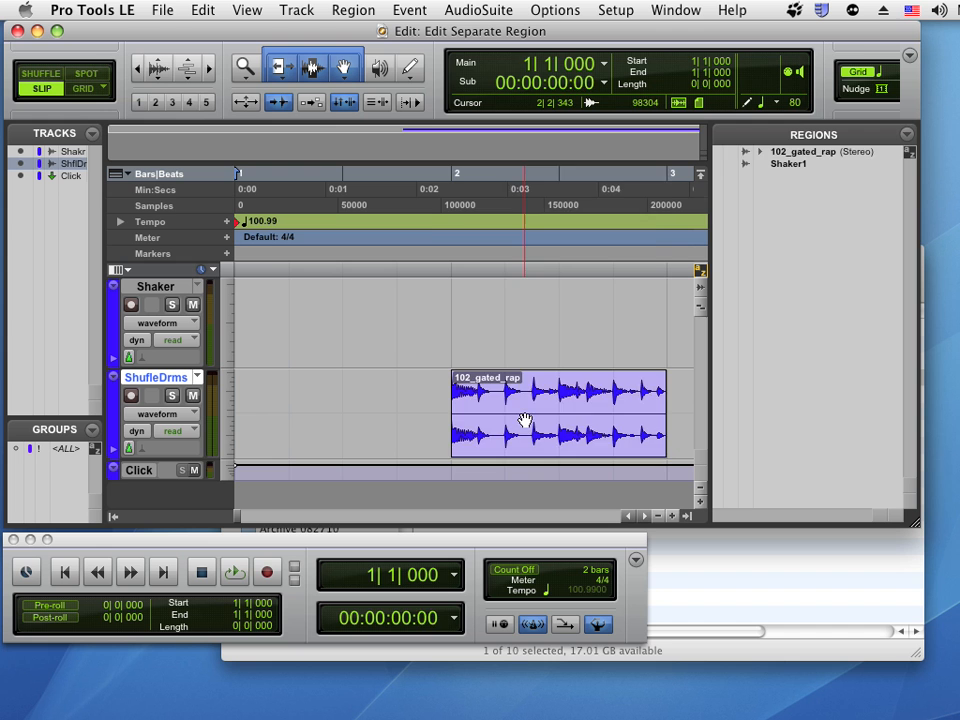
pyautogui.click(514, 422)
pyautogui.moveTo(498, 425); pyautogui.dragTo(471, 425)
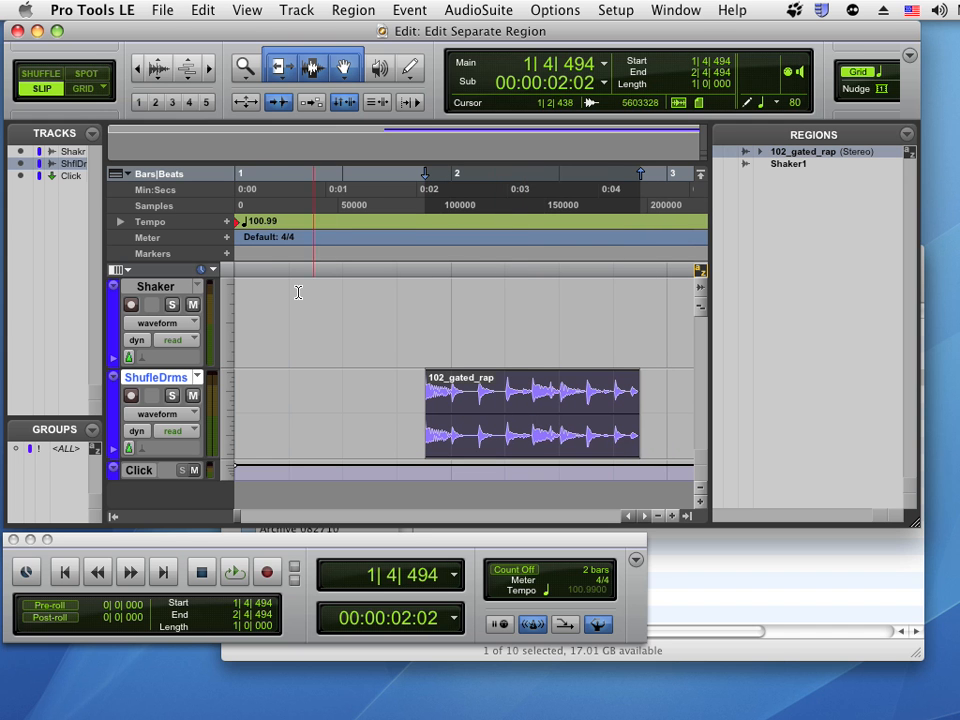
# Play the shifted drum region from 1|1|599 against the click and stop.
pyautogui.click(268, 262)
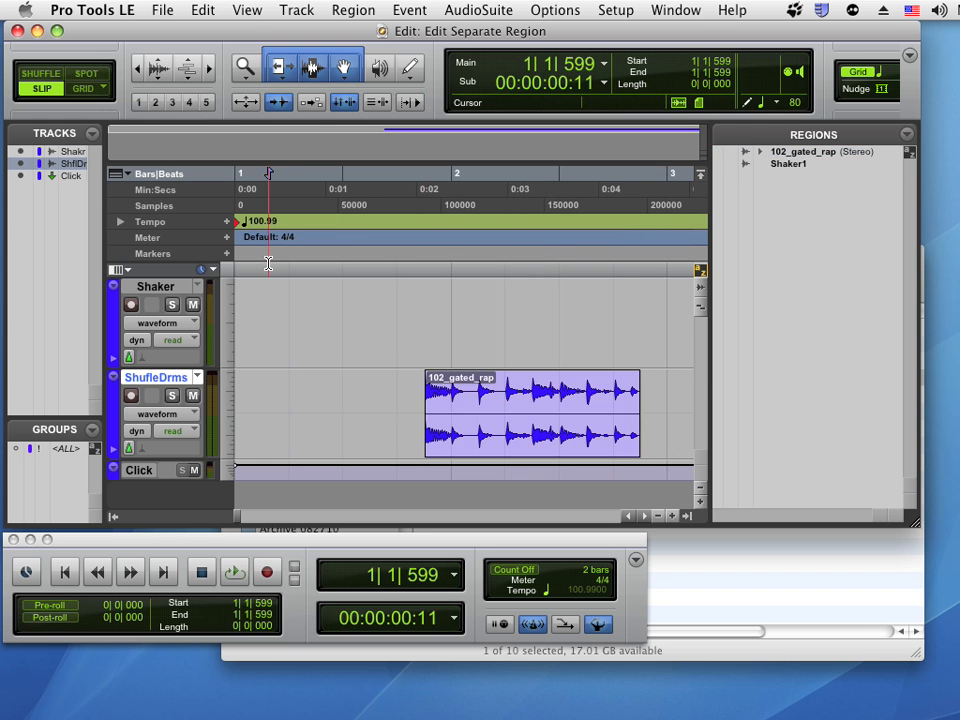
pyautogui.press('space')
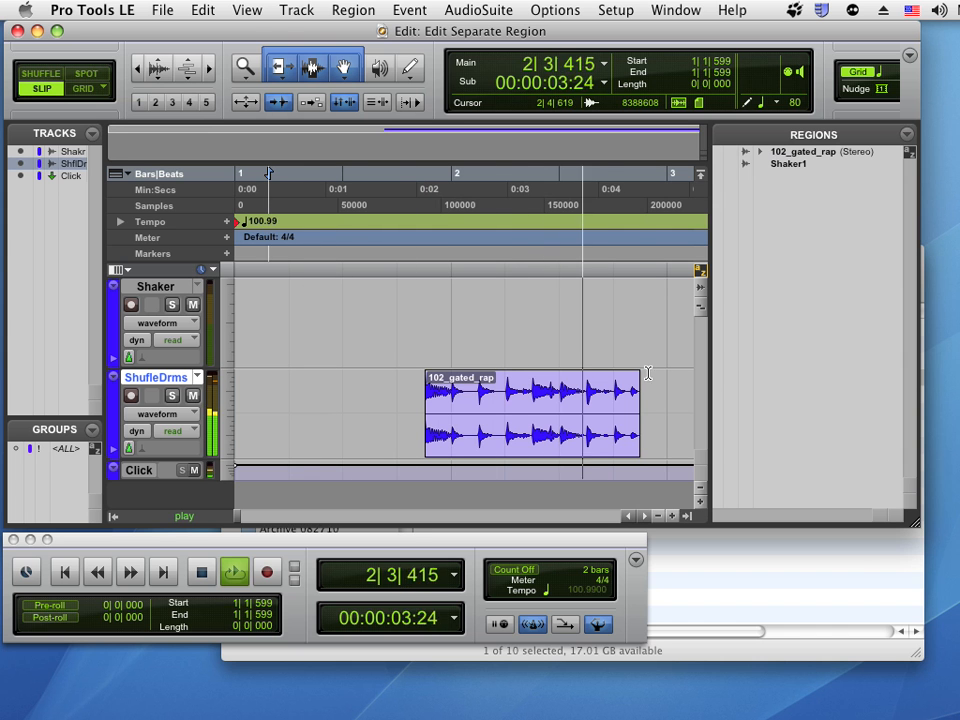
pyautogui.press('space')
# Slide the 102_gated_rap region slightly later in Slip mode and play it from 1|4|382.
pyautogui.moveTo(483, 437); pyautogui.dragTo(498, 437)
pyautogui.click(418, 294)
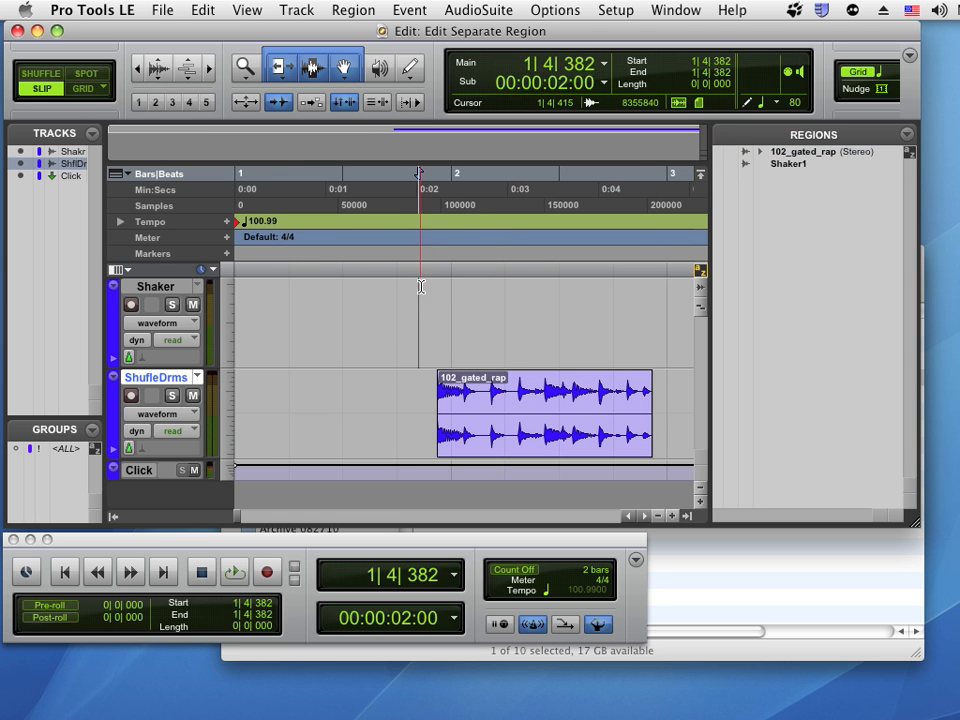
pyautogui.press('space')
pyautogui.press('space')
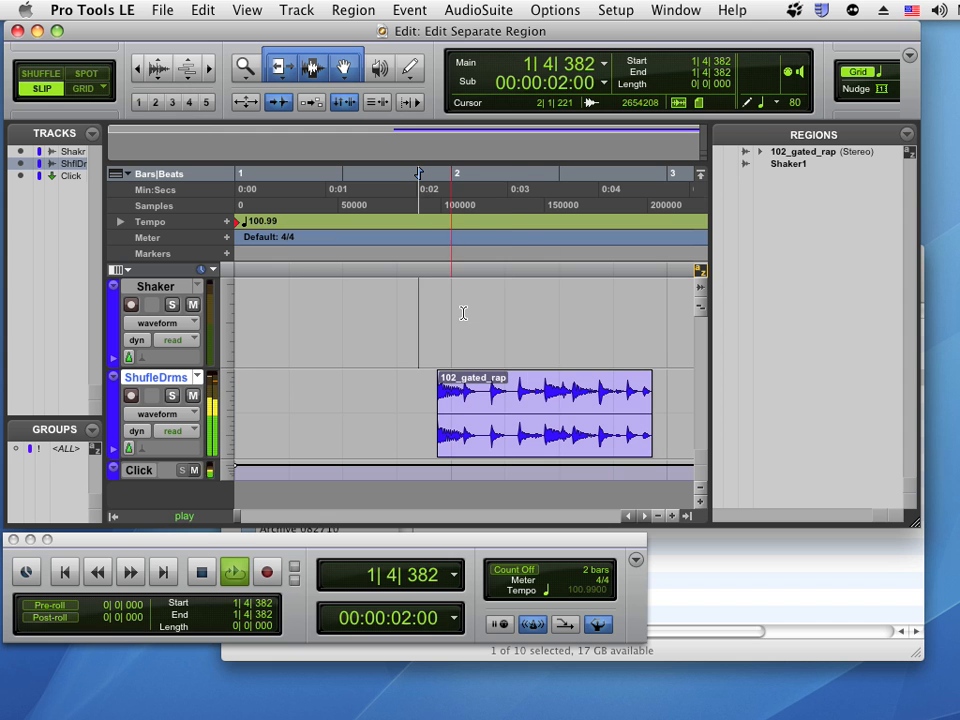
# Set the edit mode to Relative Grid and move the drum region earlier by beats to start at 1|2|710.
pyautogui.click(86, 91)
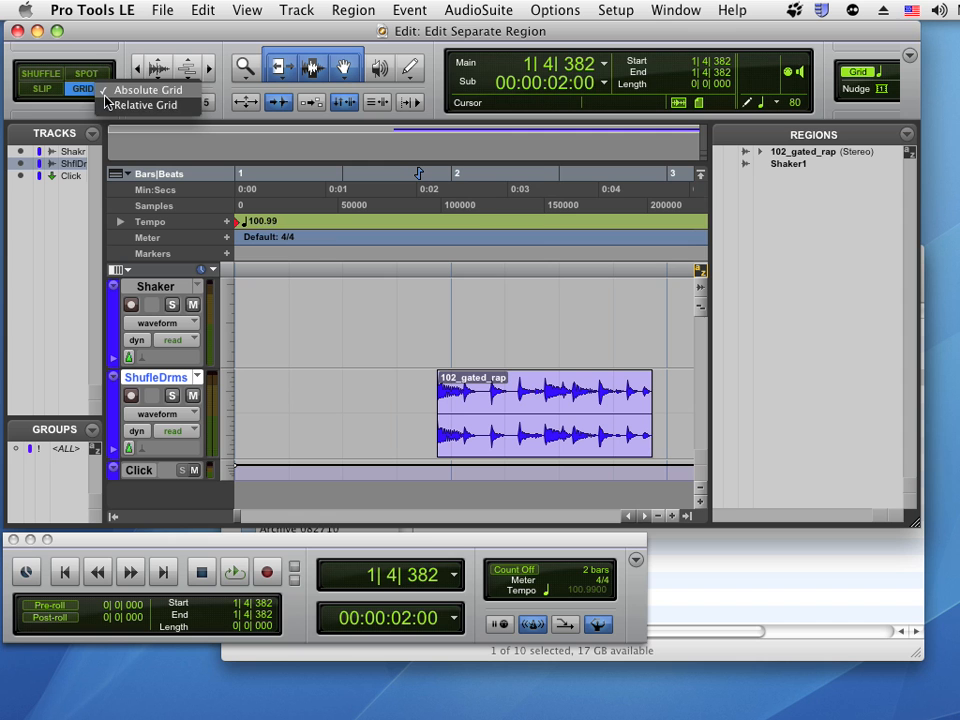
pyautogui.click(110, 105)
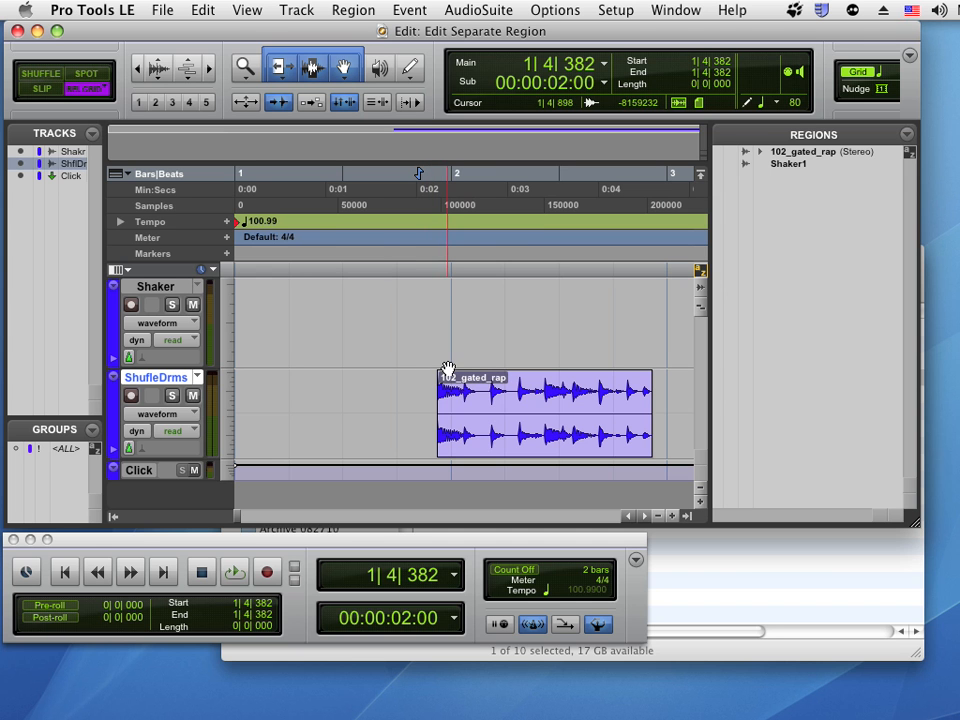
pyautogui.moveTo(506, 437); pyautogui.dragTo(449, 421)
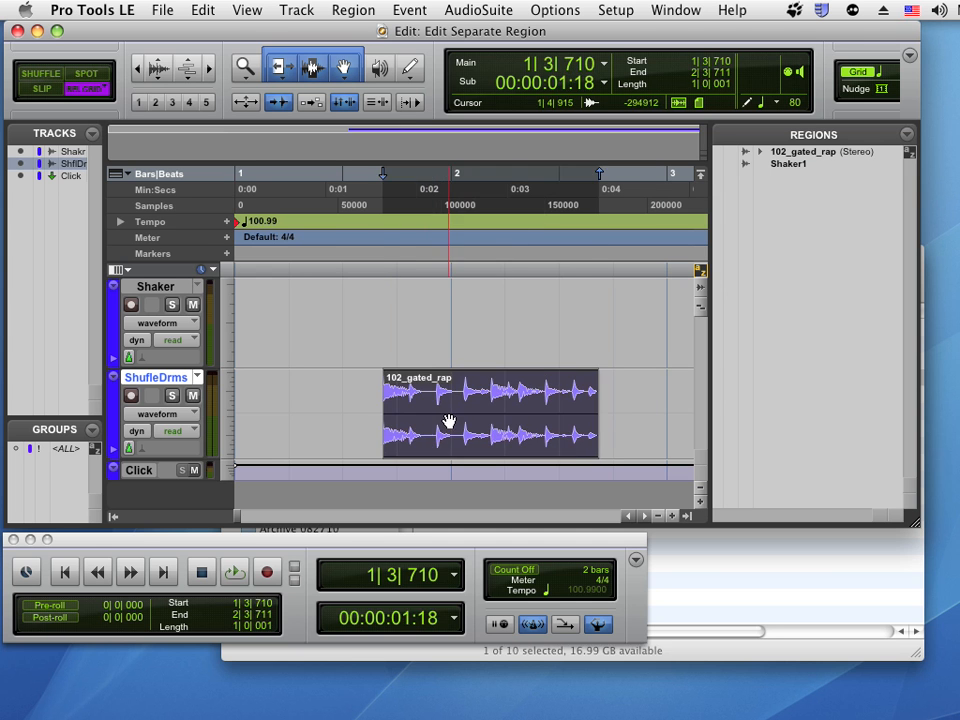
pyautogui.moveTo(495, 437); pyautogui.dragTo(444, 437)
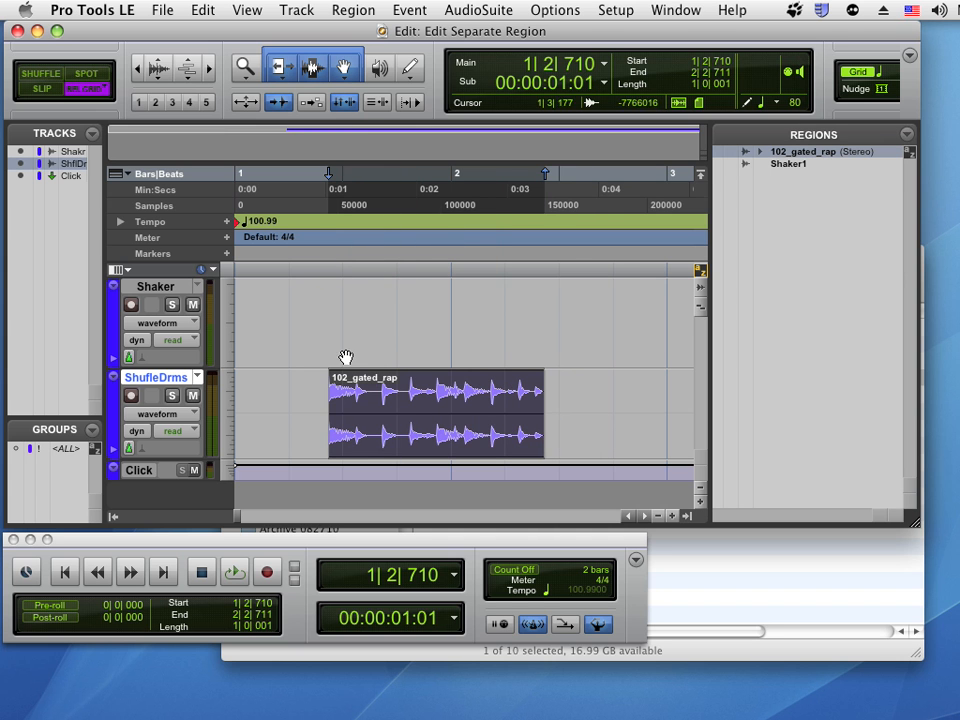
# Set the edit mode to Absolute Grid and snap the drum region to 1|3|000 and finally to 2|1|000.
pyautogui.click(88, 92)
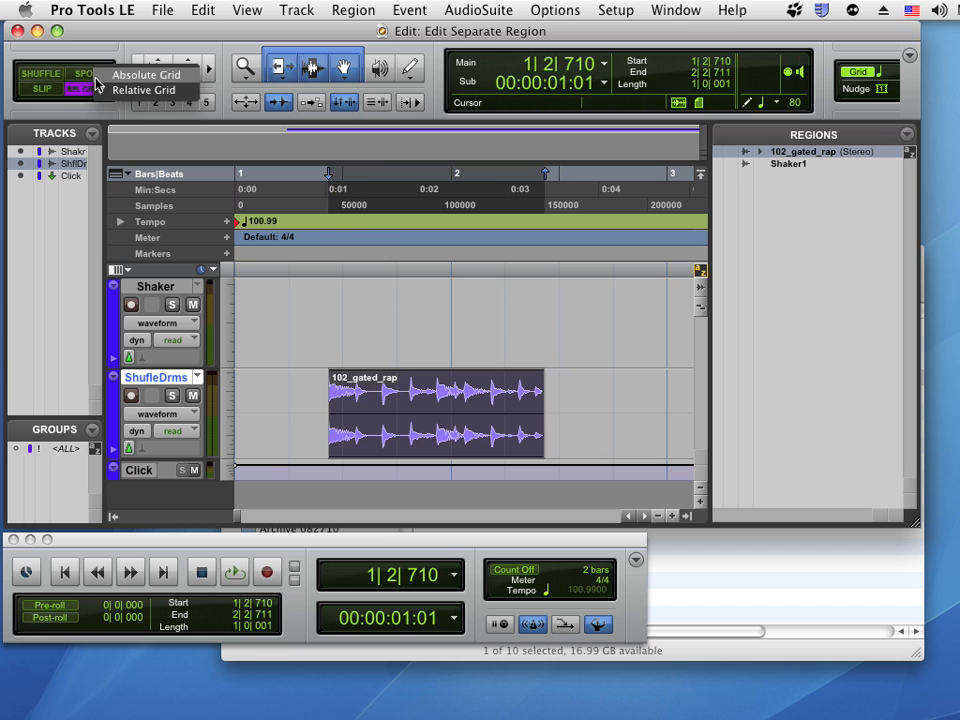
pyautogui.click(76, 72)
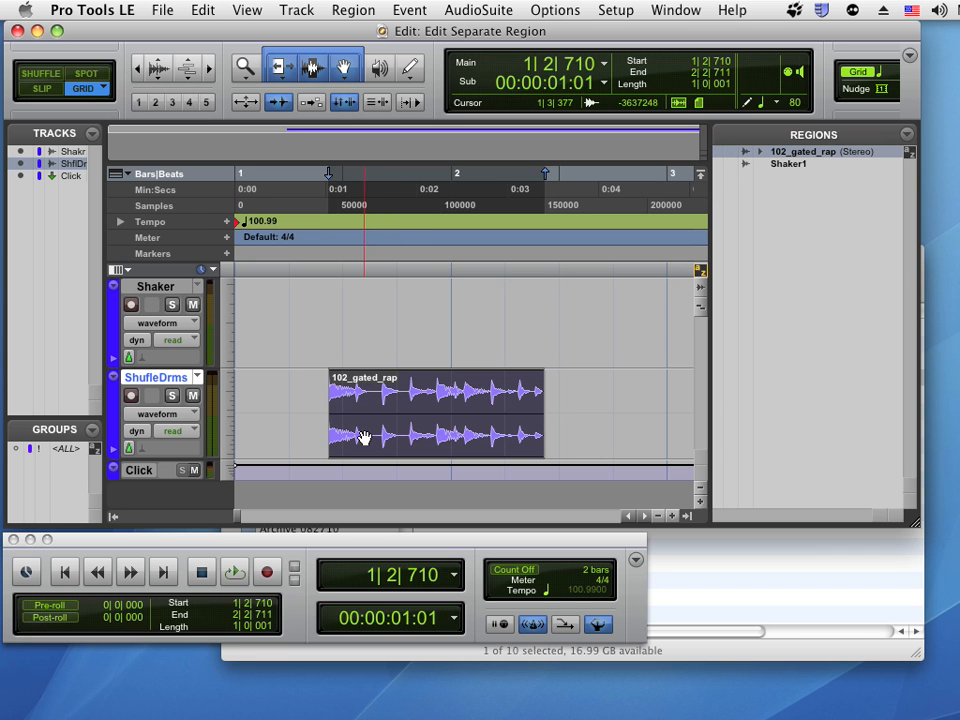
pyautogui.moveTo(362, 436); pyautogui.dragTo(378, 438)
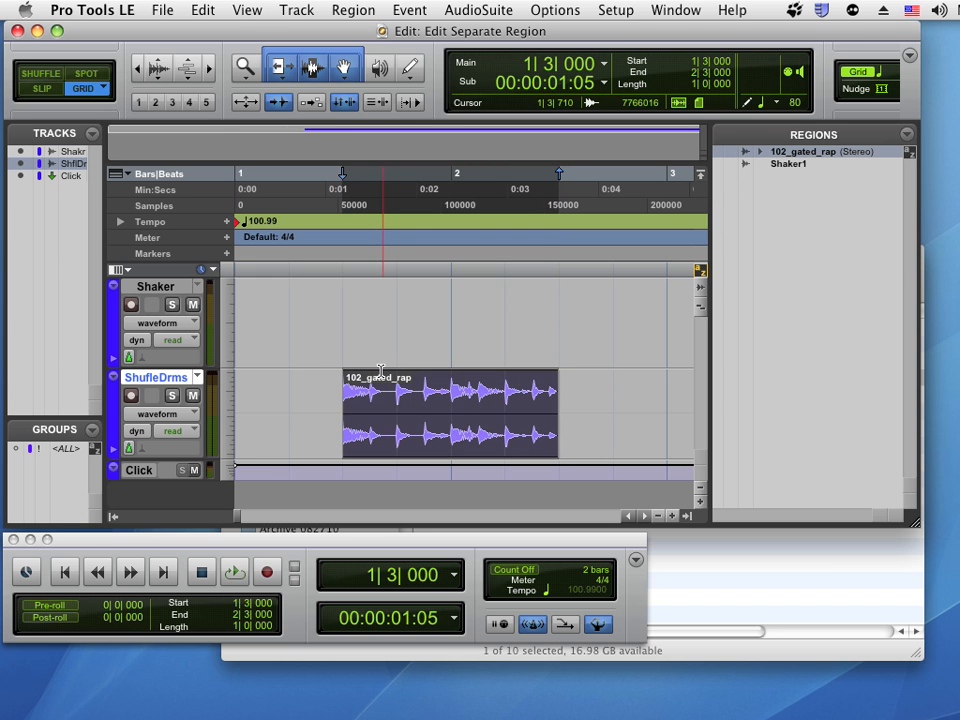
pyautogui.moveTo(444, 433); pyautogui.dragTo(490, 427)
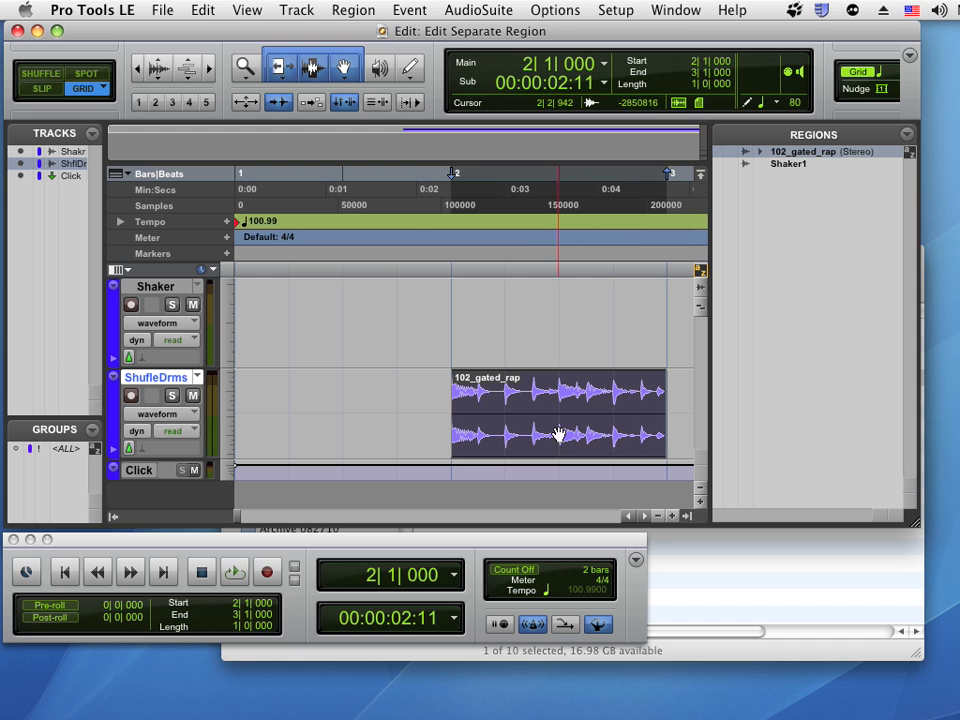
# Separate the 102_gated_rap region on the grid with a pre-separate amount of 0 mSec.
pyautogui.click(527, 405)
pyautogui.click(575, 442)
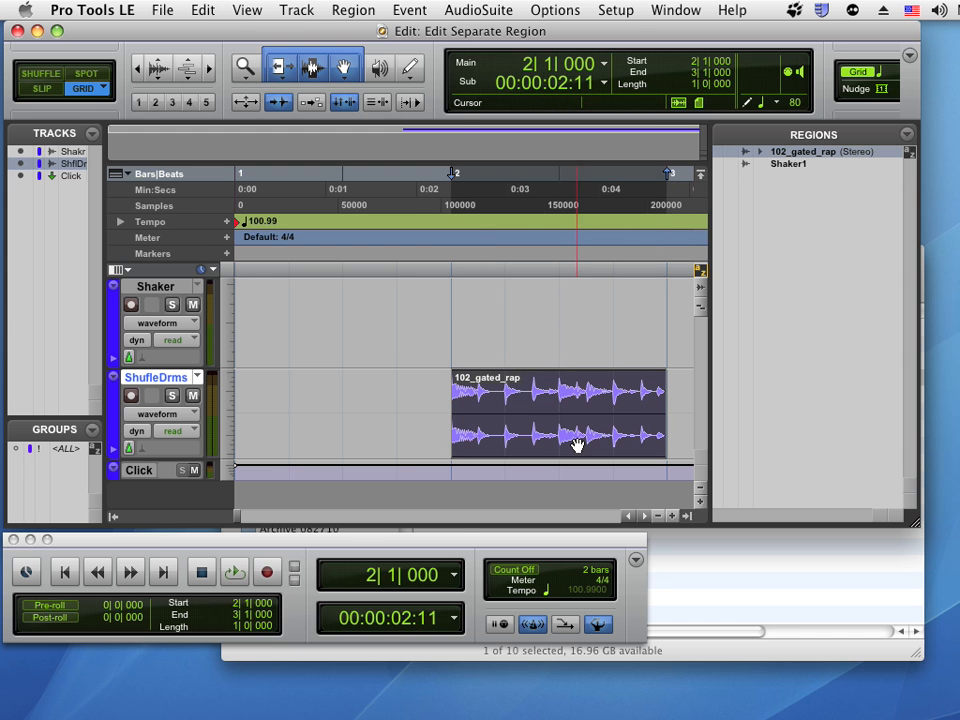
pyautogui.click(205, 10)
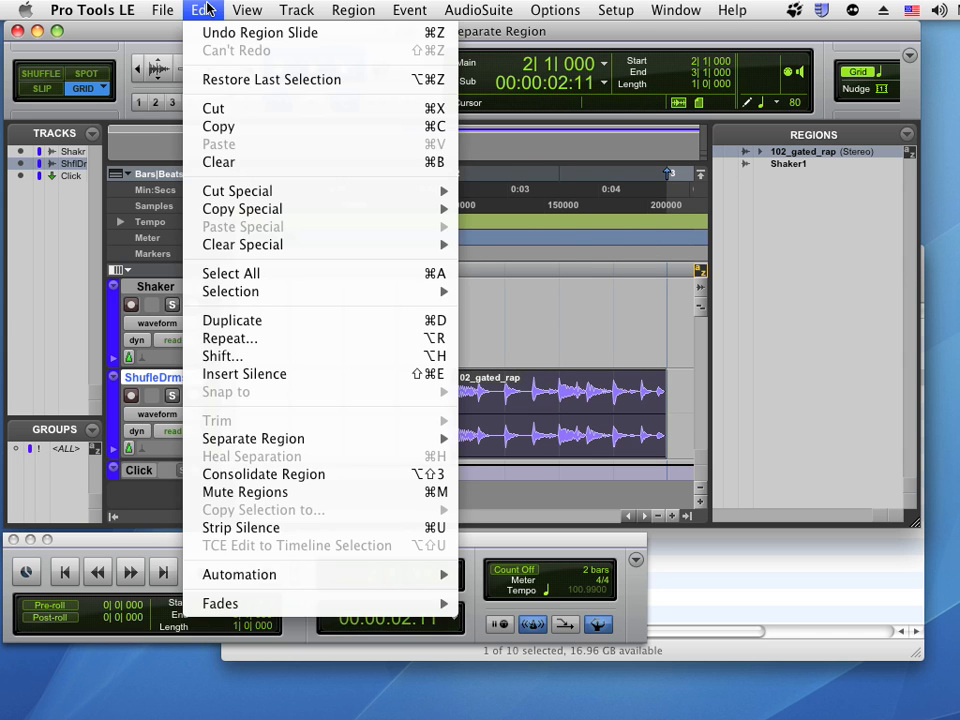
pyautogui.moveTo(311, 439)
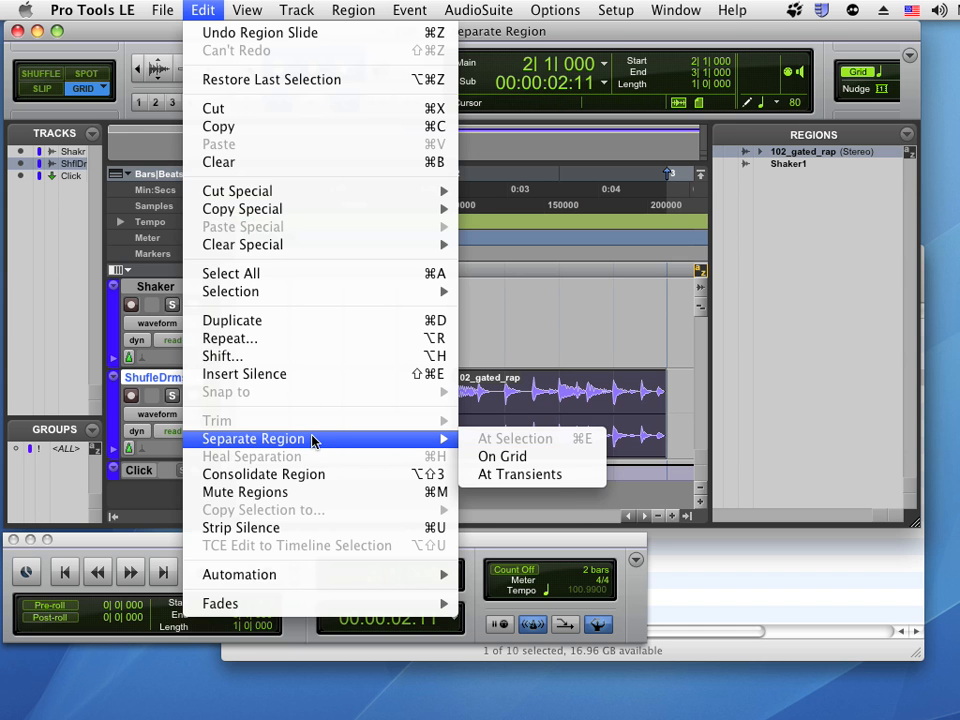
pyautogui.click(552, 458)
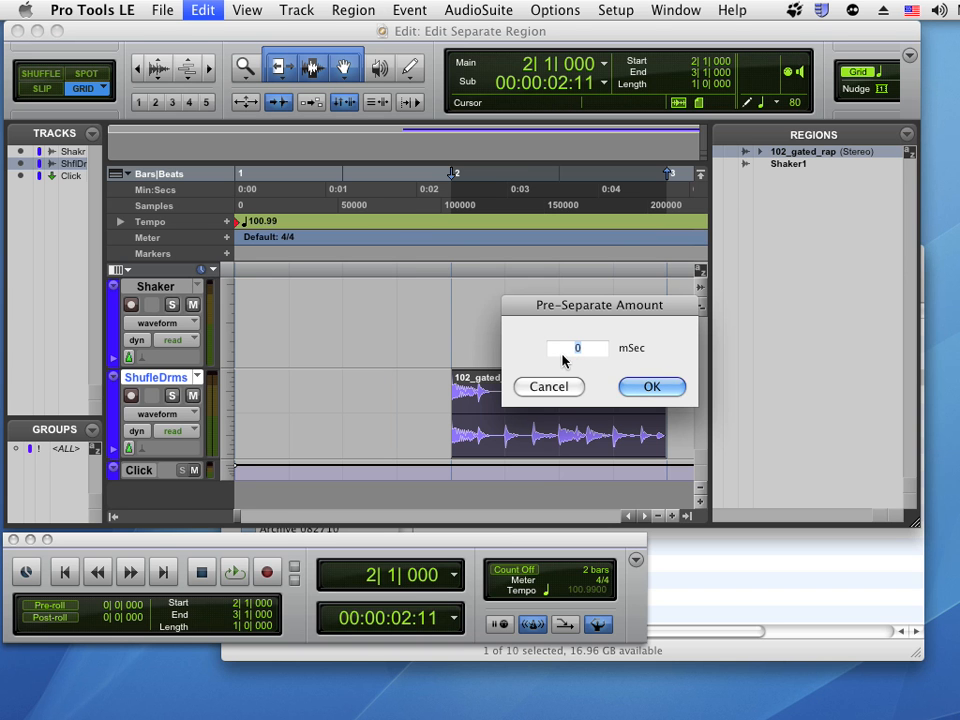
pyautogui.click(660, 388)
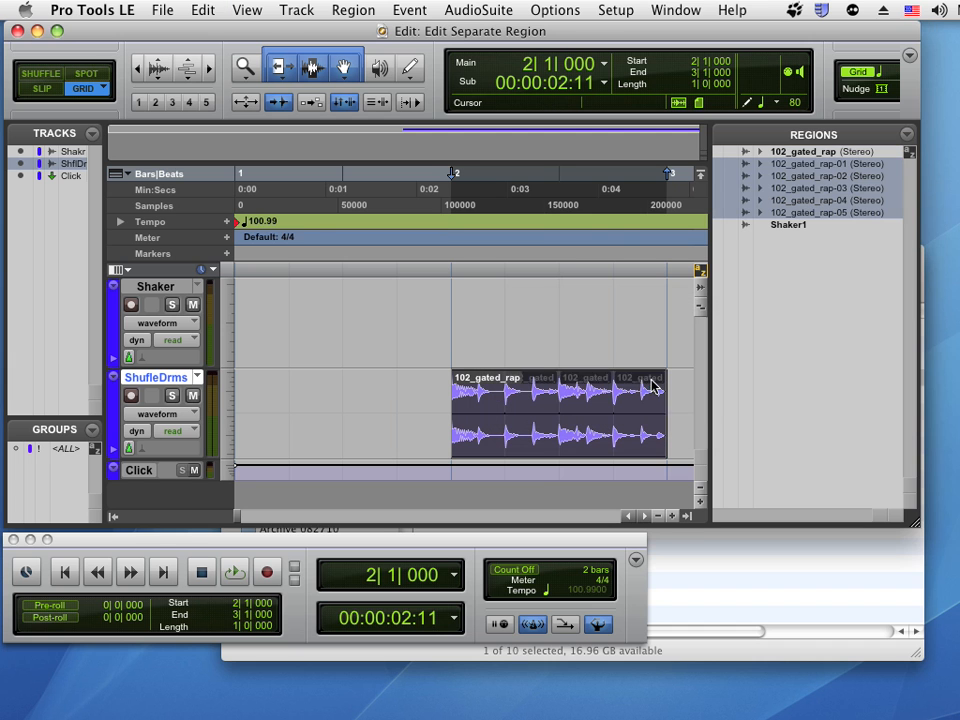
# Move the last one-beat slice of the separated drum region to 3|2|000.
pyautogui.click(645, 515)
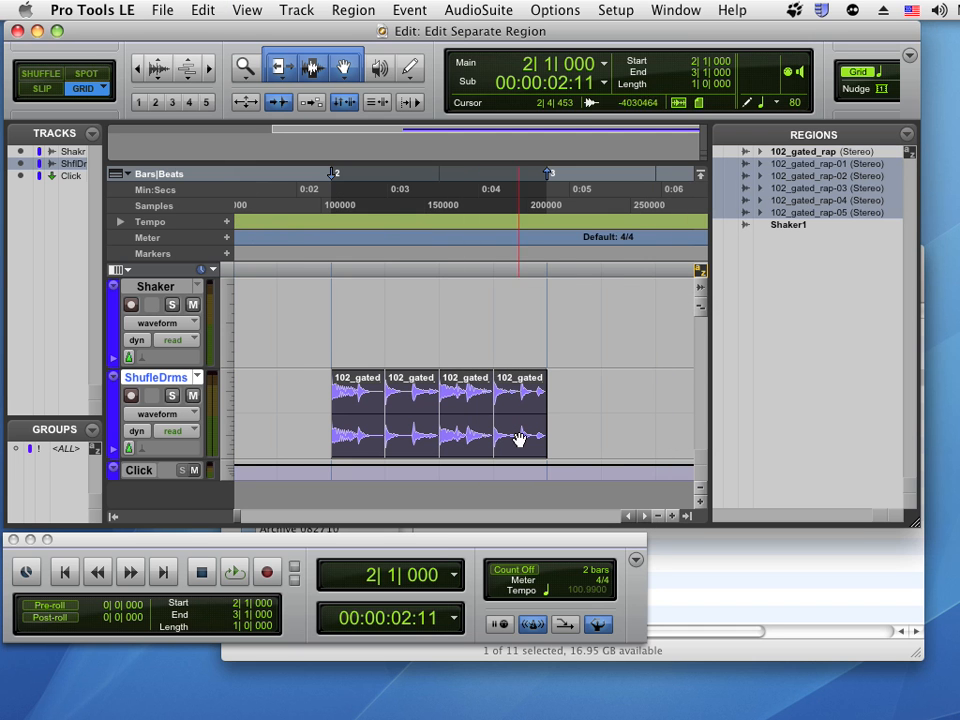
pyautogui.moveTo(520, 445); pyautogui.dragTo(606, 403)
pyautogui.click(577, 331)
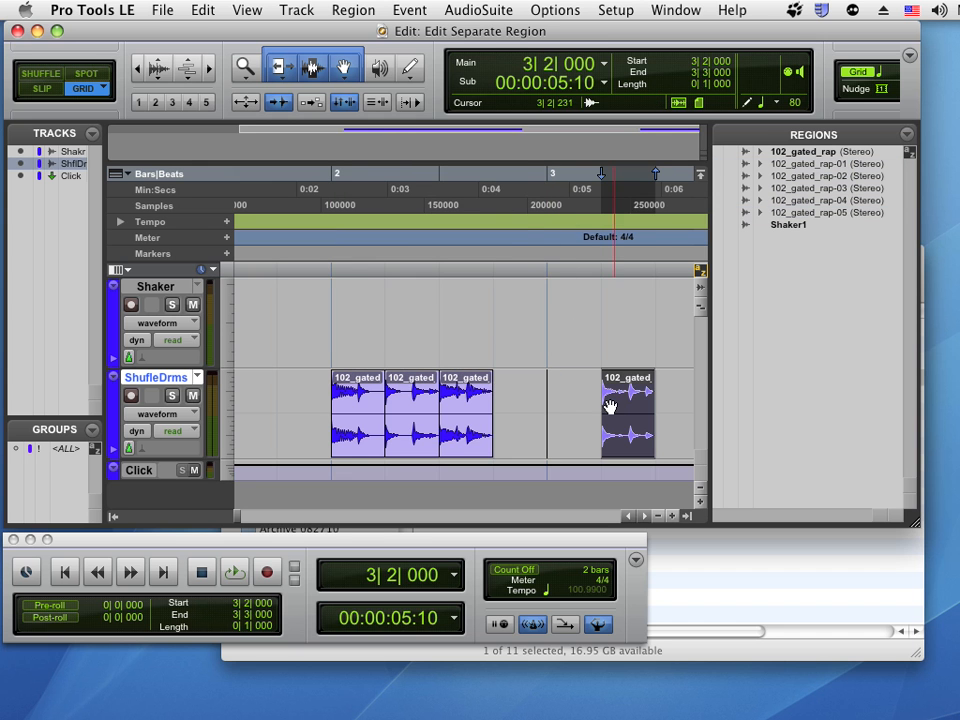
# Play the rearranged slices from 2|4|000 and stop playback.
pyautogui.click(557, 290)
pyautogui.click(499, 286)
pyautogui.press('space')
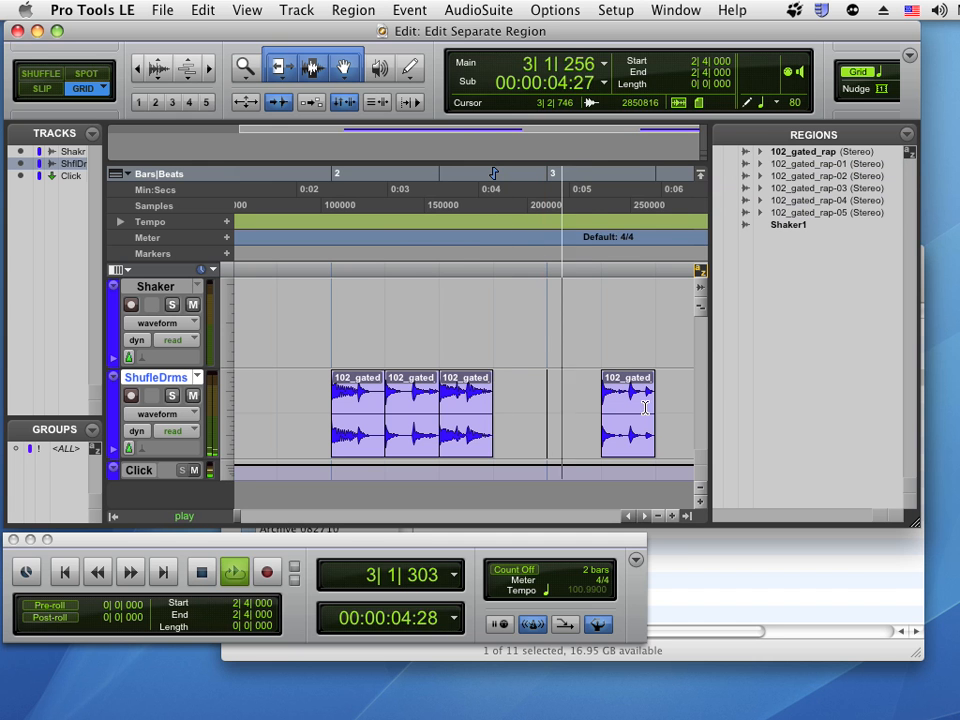
pyautogui.press('space')
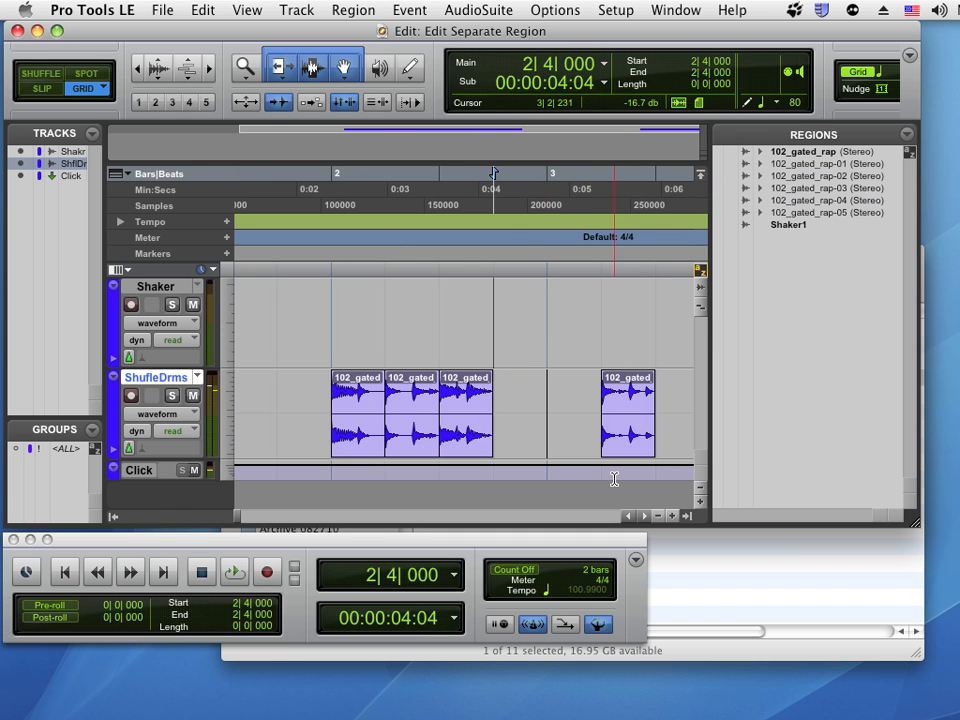
# Copy the slice at 3|2|000 onto the neighbouring beats to fill the ShufleDrms track from 2|4|000 to 4|1|000.
pyautogui.click(643, 516)
pyautogui.click(641, 516)
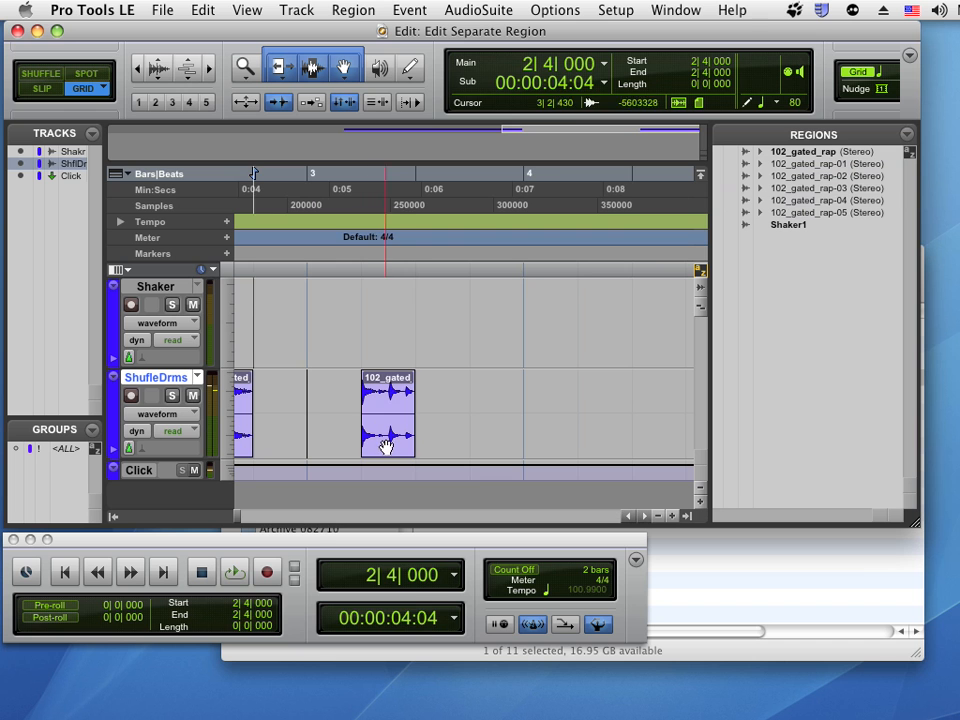
pyautogui.click(386, 444)
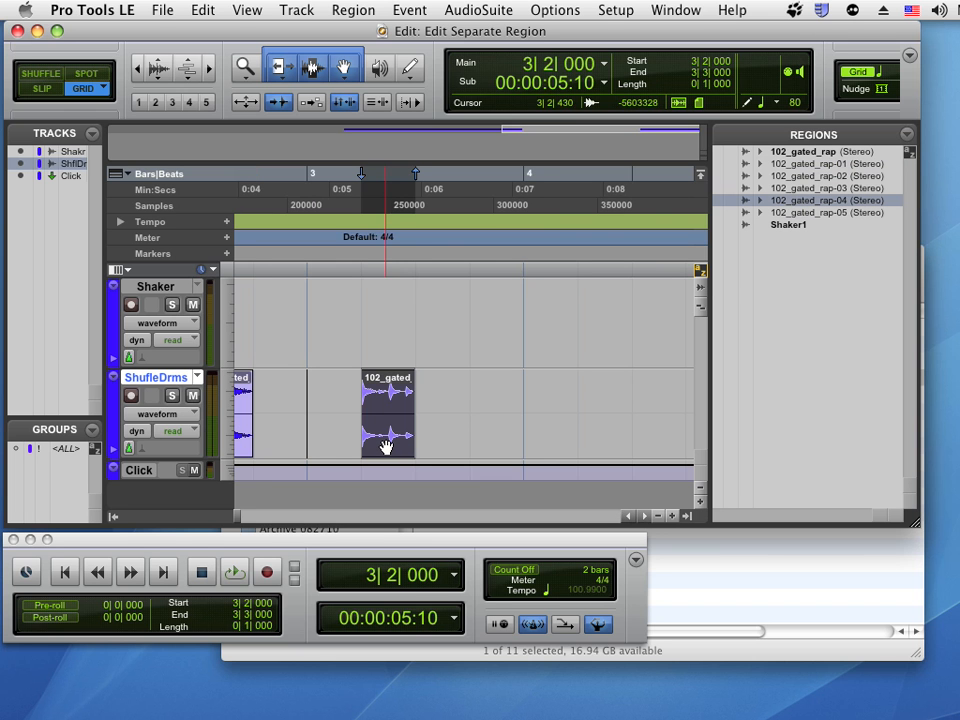
pyautogui.moveTo(386, 446); pyautogui.dragTo(494, 444)
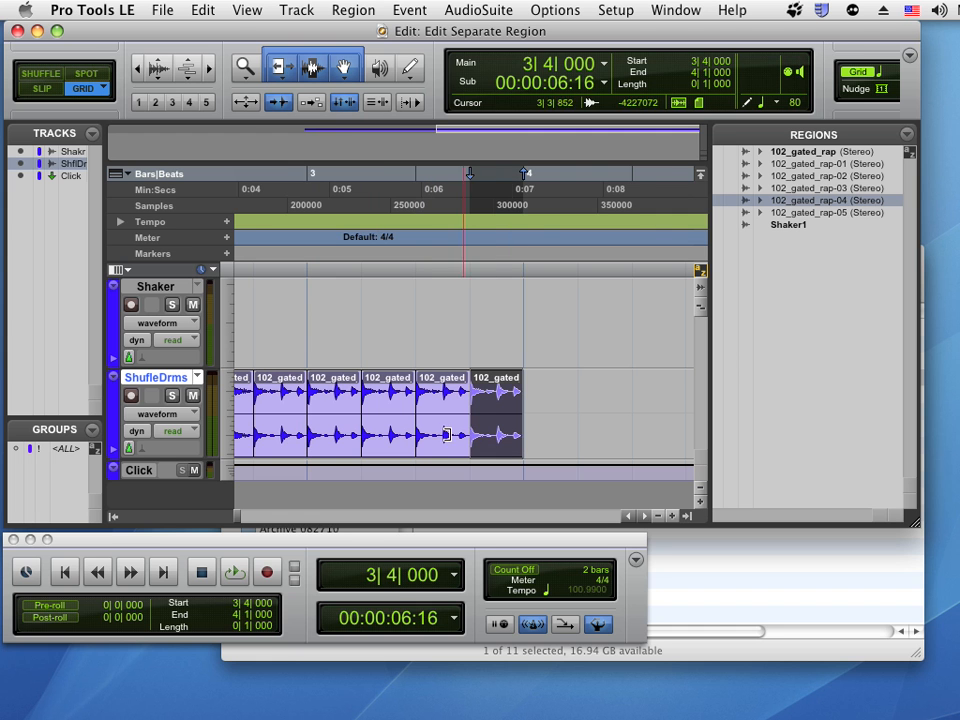
# Play the edited drum sequence from 2|1|000 and stop playback.
pyautogui.click(626, 518)
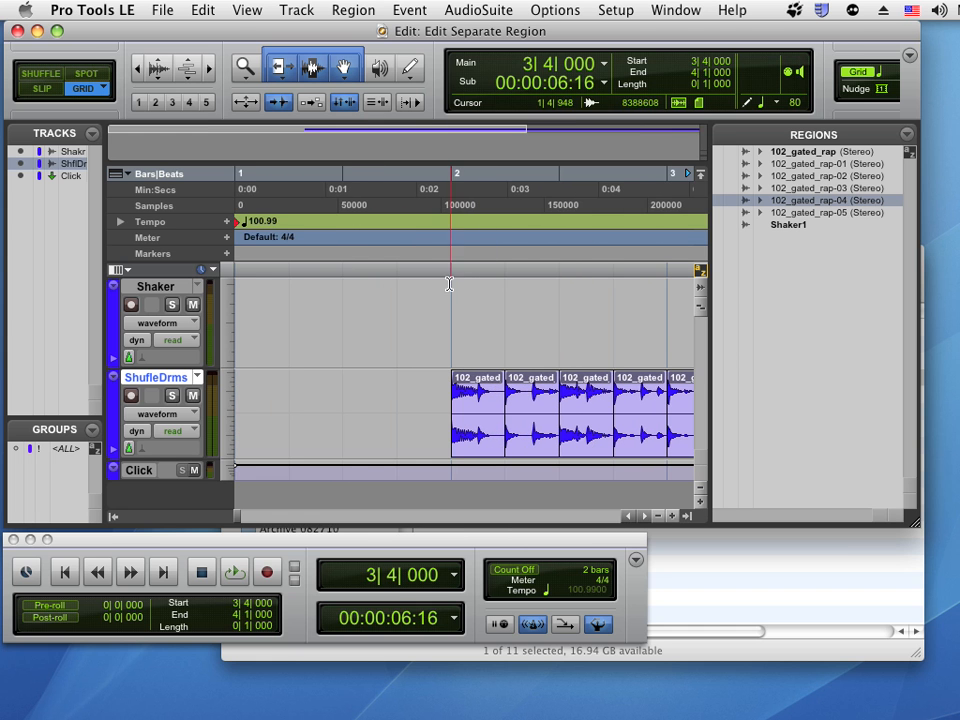
pyautogui.click(443, 289)
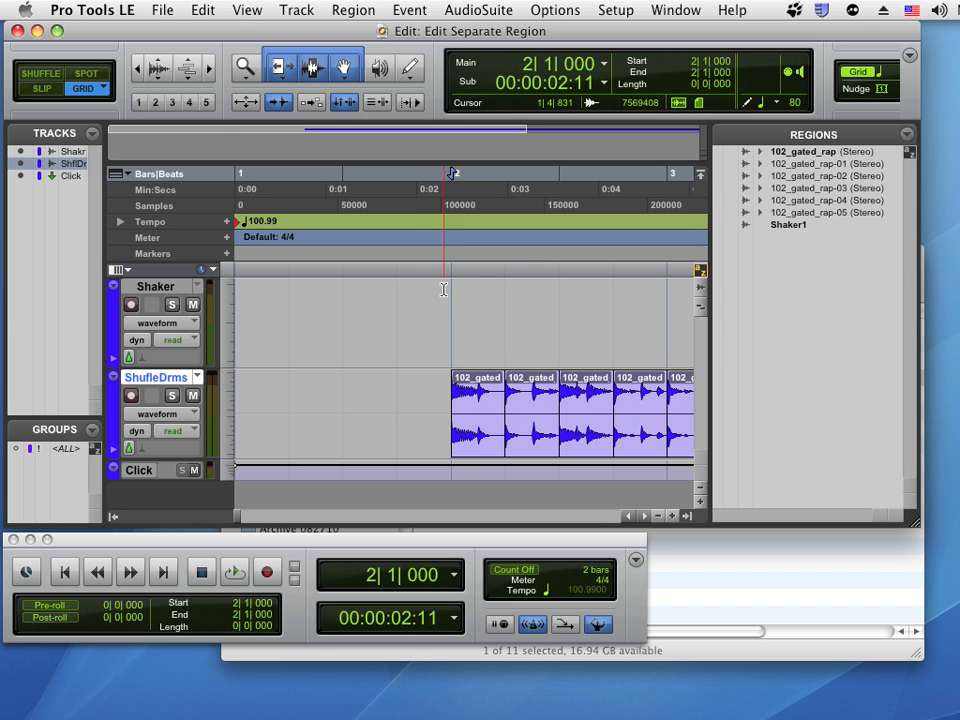
pyautogui.press('space')
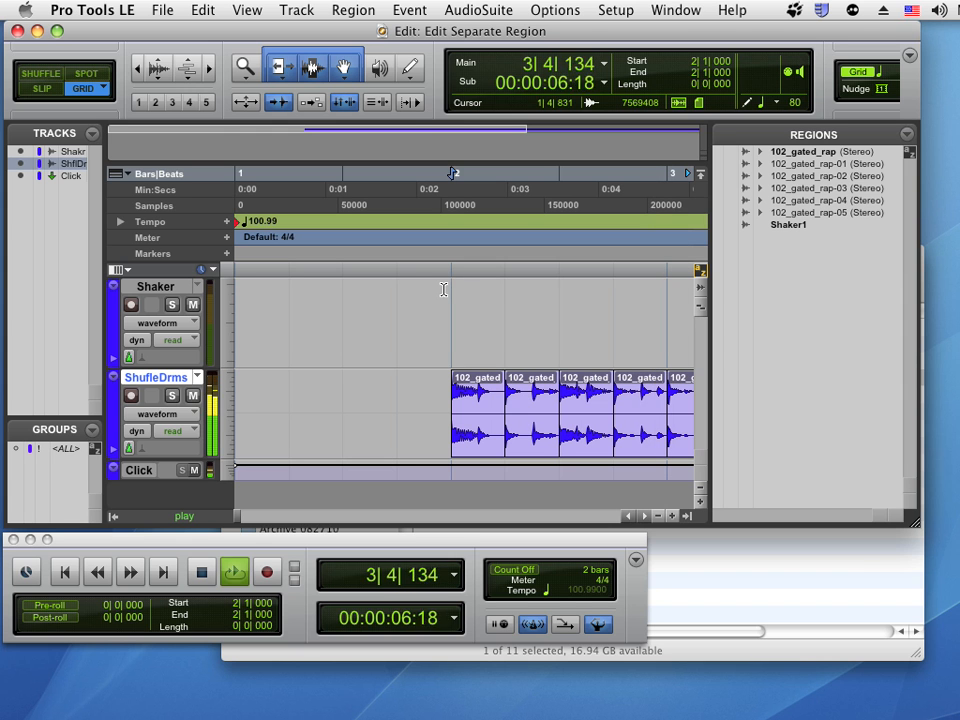
pyautogui.press('space')
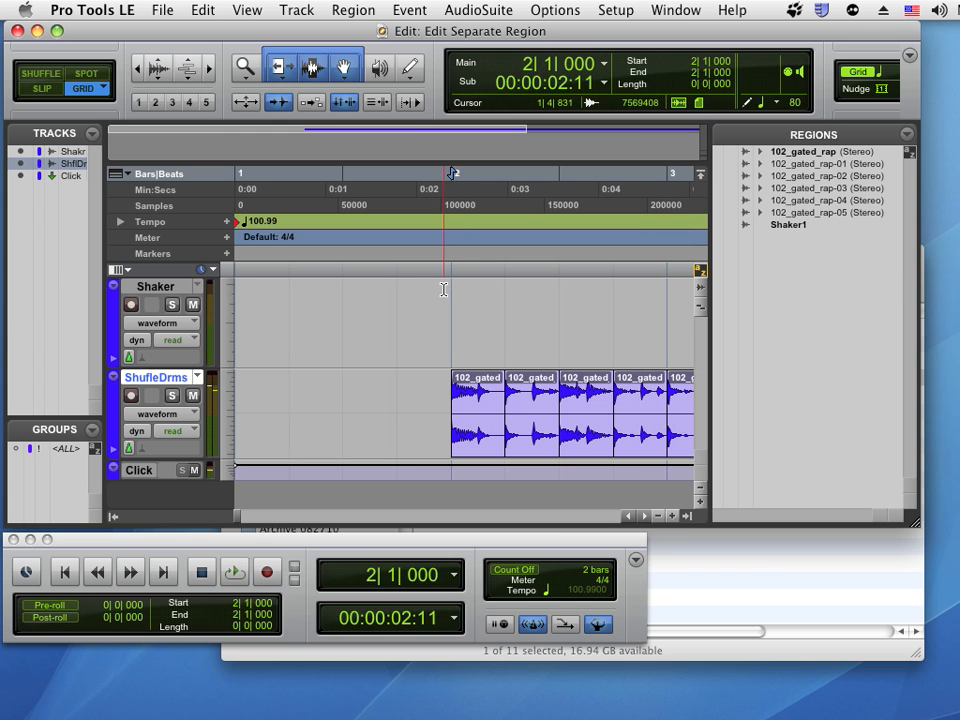
# Undo the slice copies, the slice move and the grid separation to restore the whole drum region on the ShufleDrms track.
pyautogui.click(644, 516)
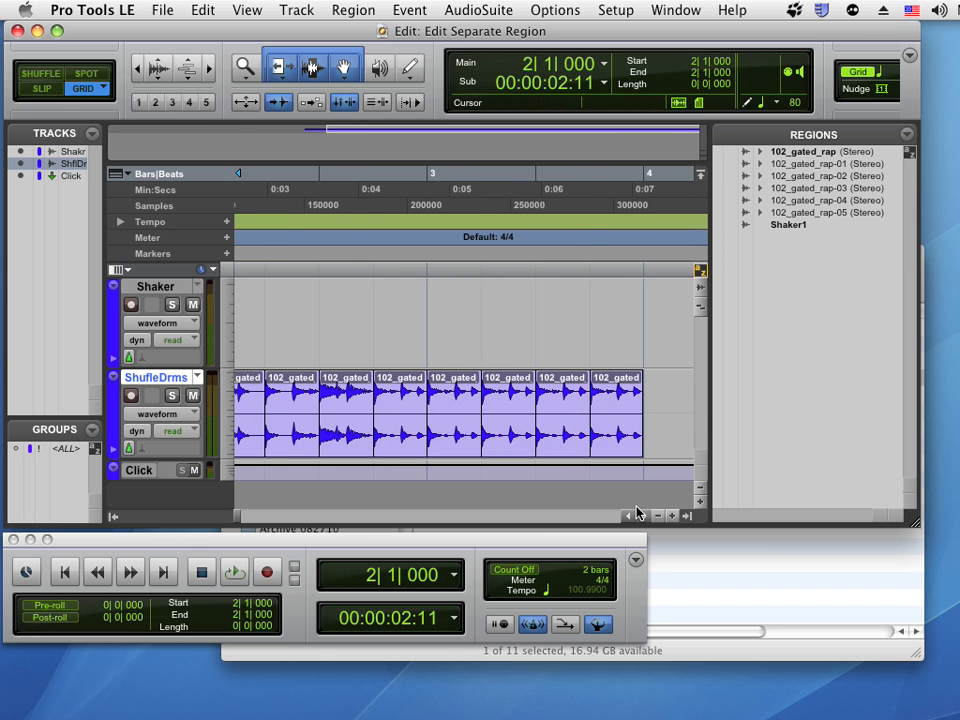
pyautogui.press('super+z')
pyautogui.press('super+z')
pyautogui.press('super+z')
pyautogui.press('super+z')
pyautogui.press('super+z')
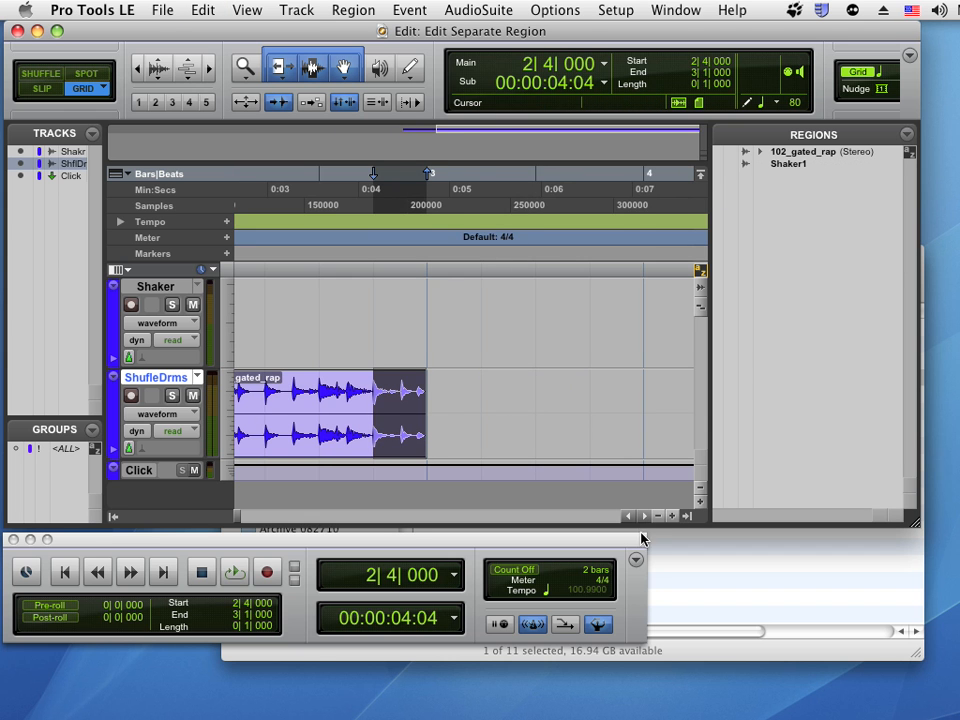
pyautogui.click(628, 517)
pyautogui.click(628, 517)
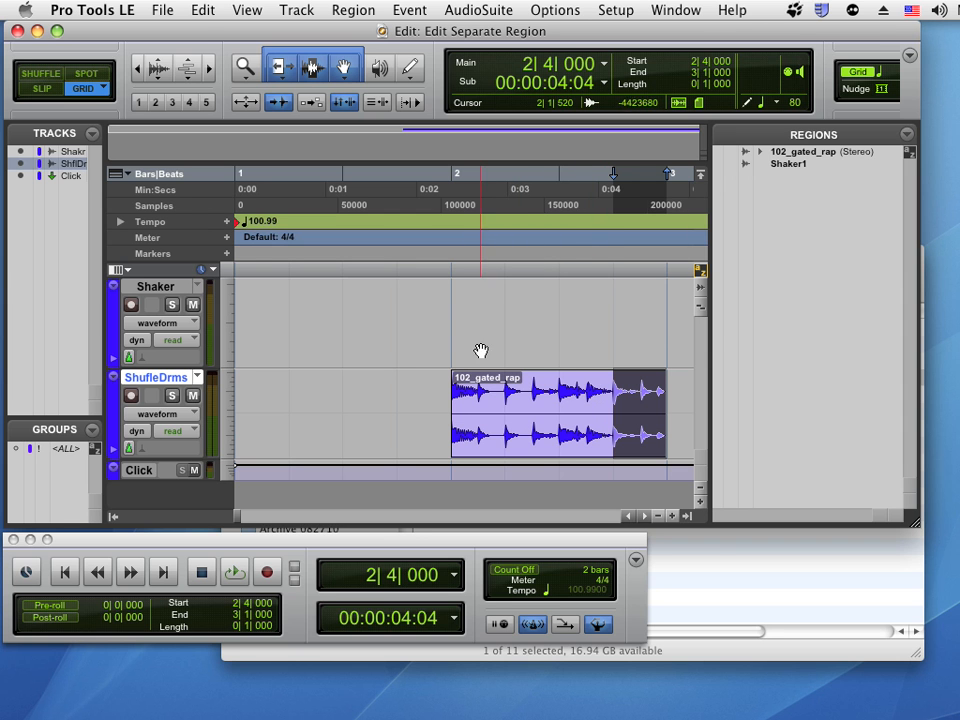
# Separate the whole 102_gated_rap region on the ShufleDrms track on the grid into one-beat slices and clear the selection.
pyautogui.click(534, 343)
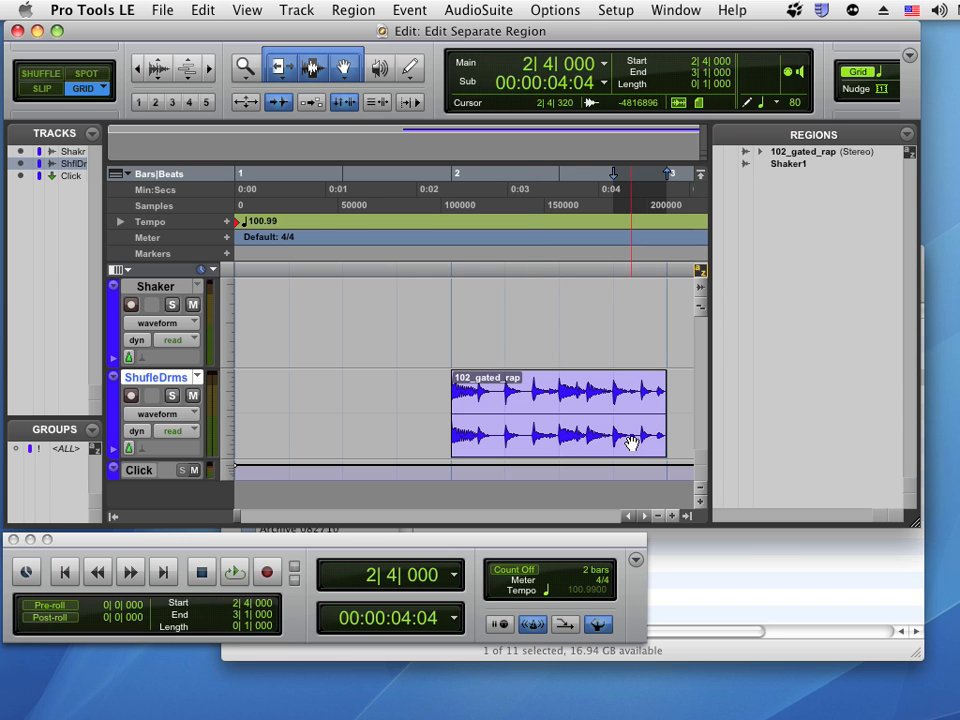
pyautogui.click(628, 441)
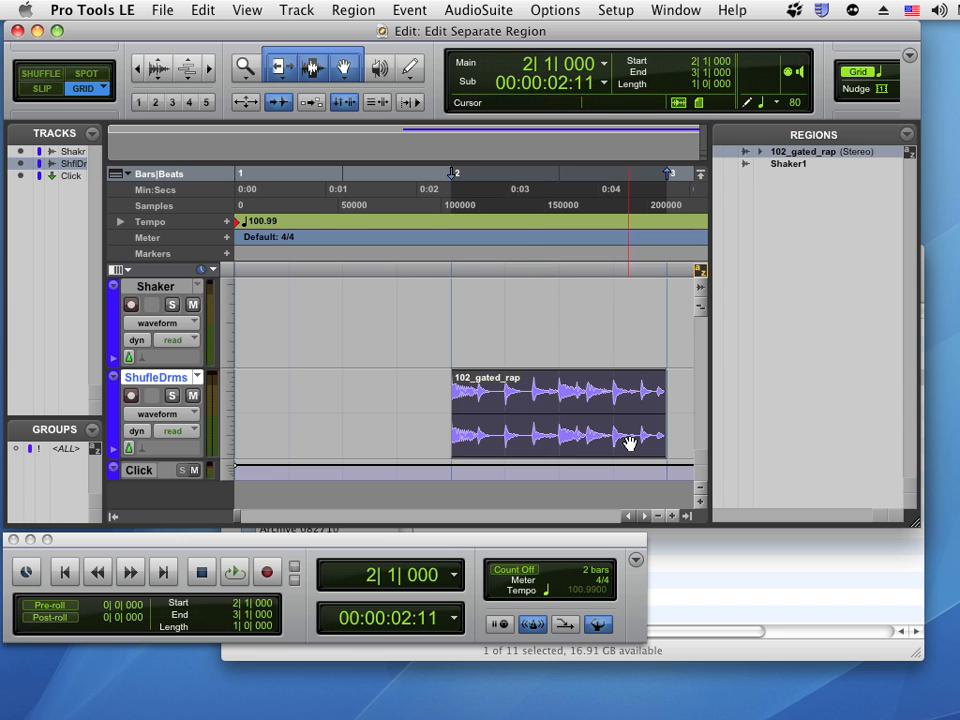
pyautogui.click(205, 10)
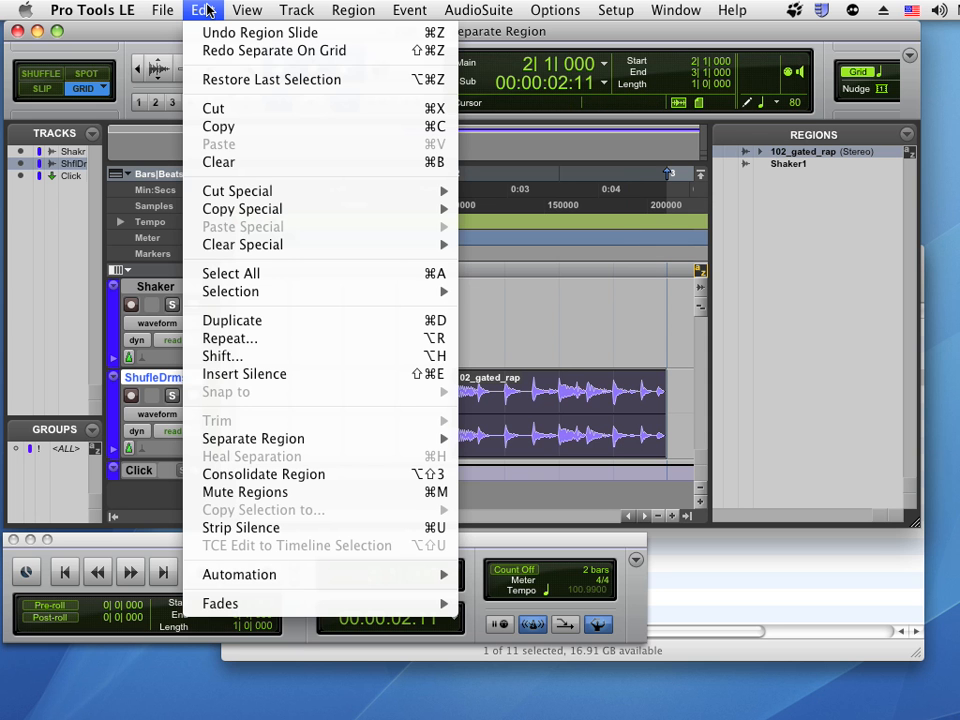
pyautogui.moveTo(450, 439)
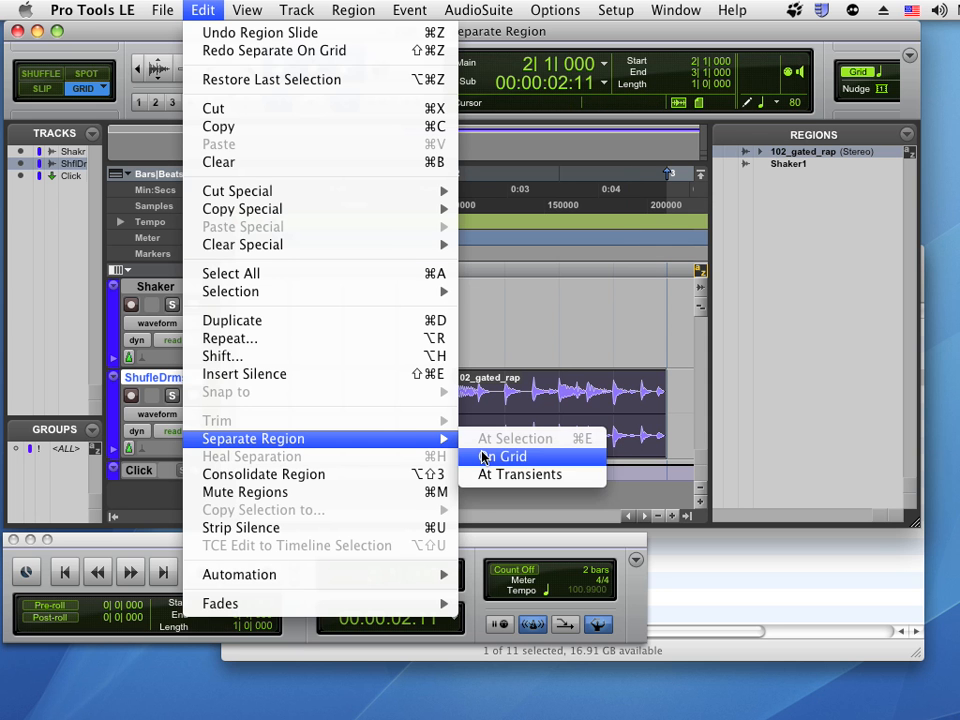
pyautogui.click(500, 456)
pyautogui.click(652, 386)
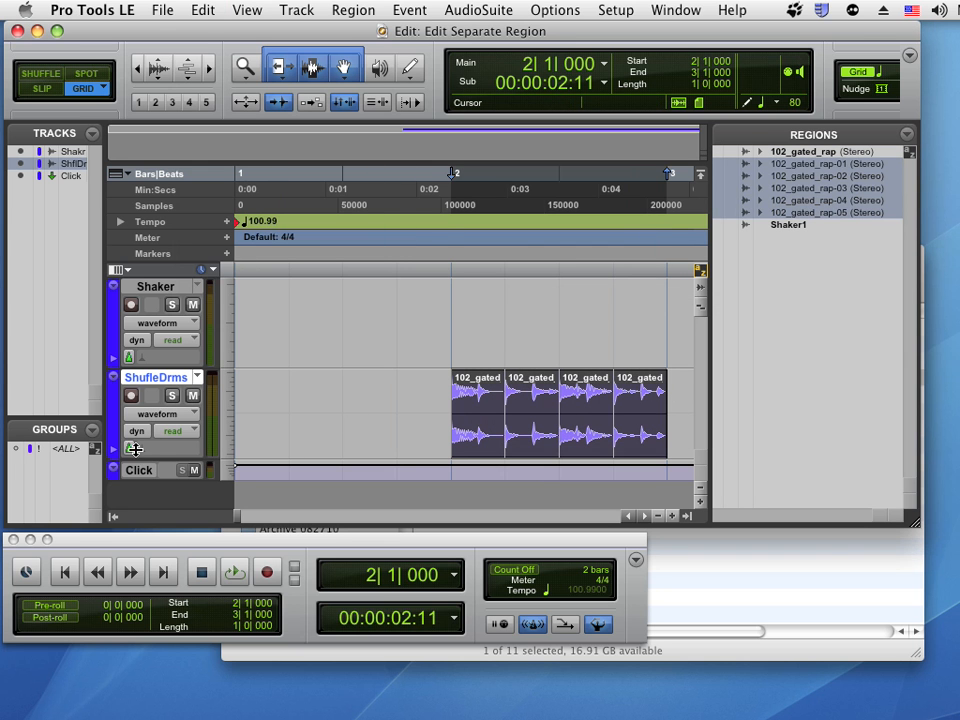
pyautogui.click(385, 428)
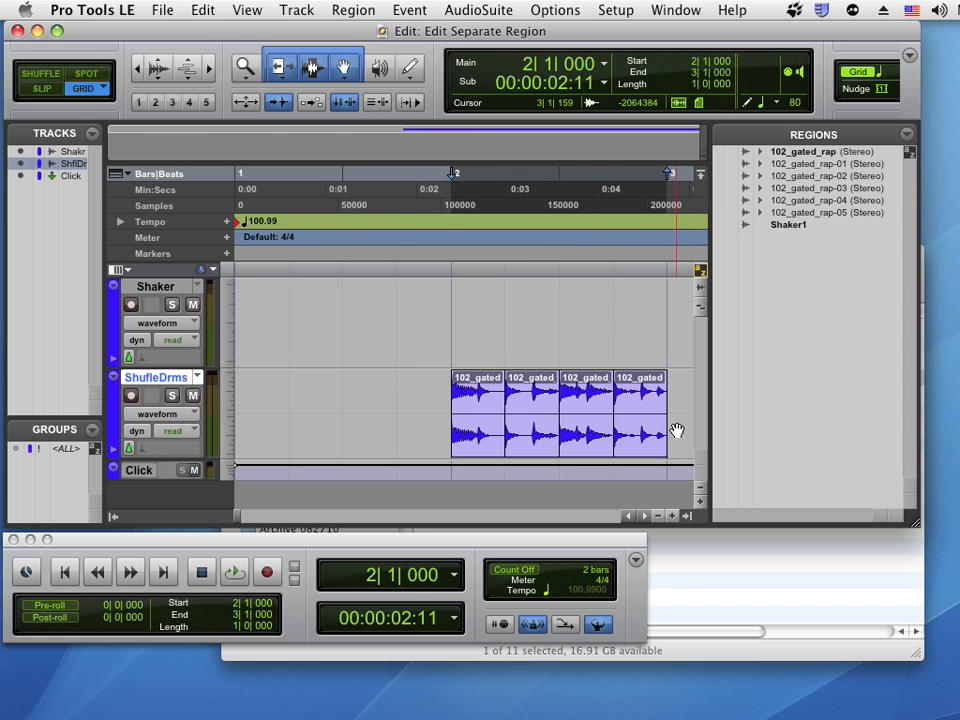
# Switch the session from the tempo map to the manual tempo of 80 and back to the tempo map.
pyautogui.click(600, 625)
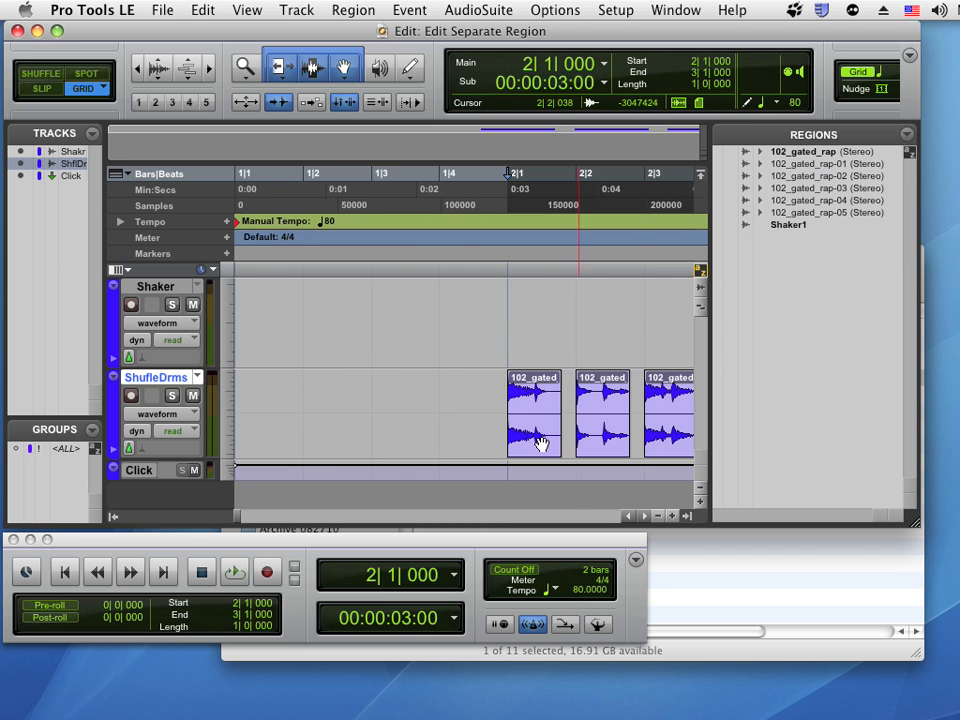
pyautogui.click(640, 517)
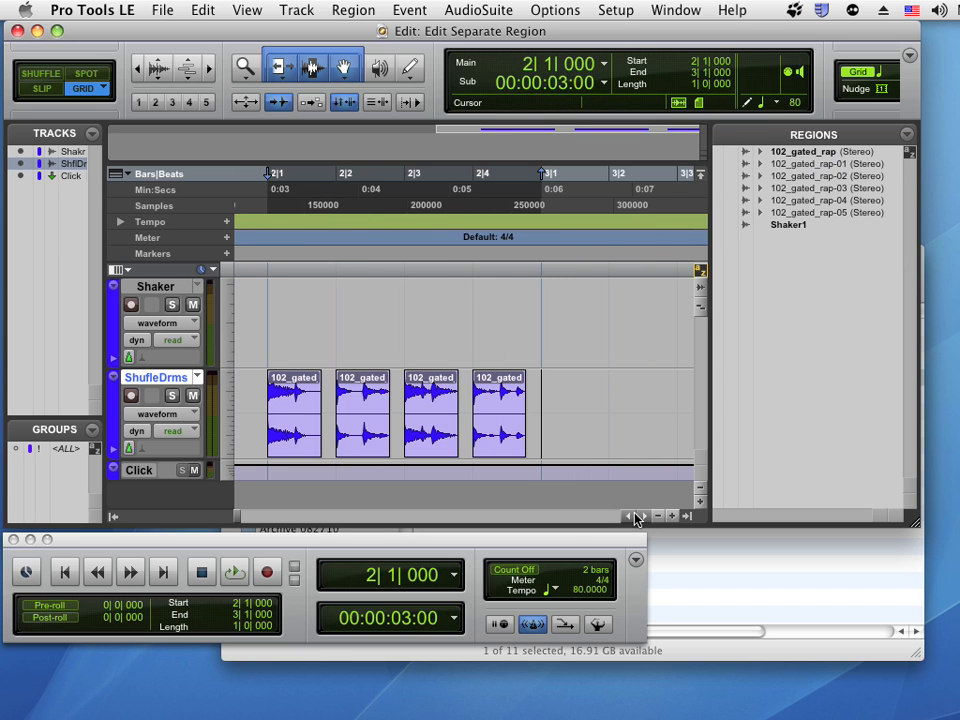
pyautogui.click(602, 628)
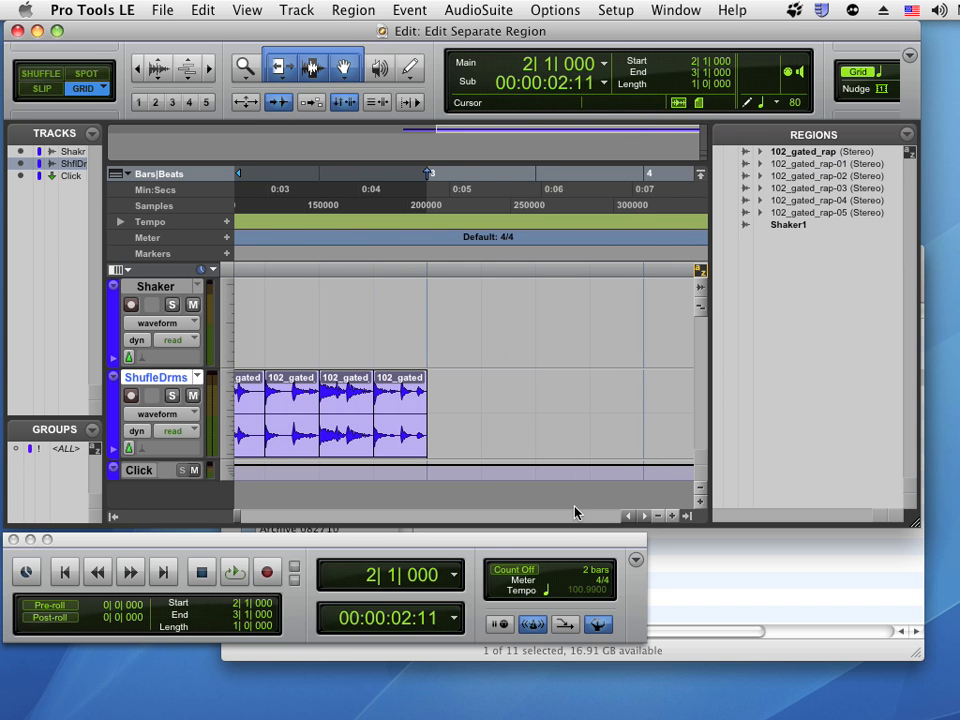
pyautogui.click(629, 516)
pyautogui.click(629, 516)
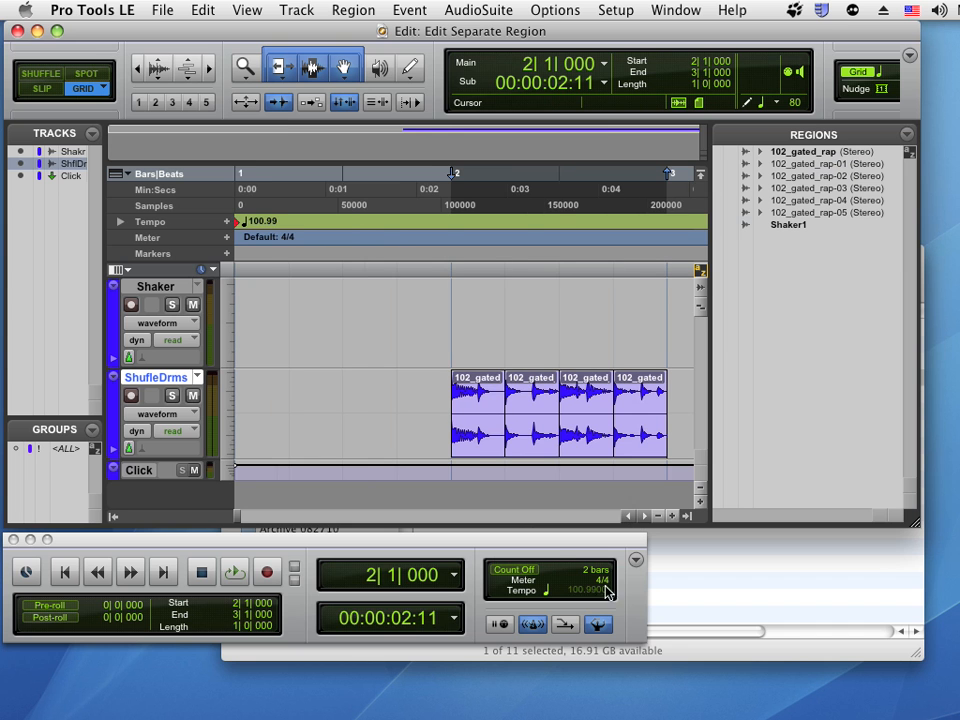
# Play the grid-separated slices from 1|3|000 at the tempo map's speed and stop playback.
pyautogui.click(341, 247)
pyautogui.press('space')
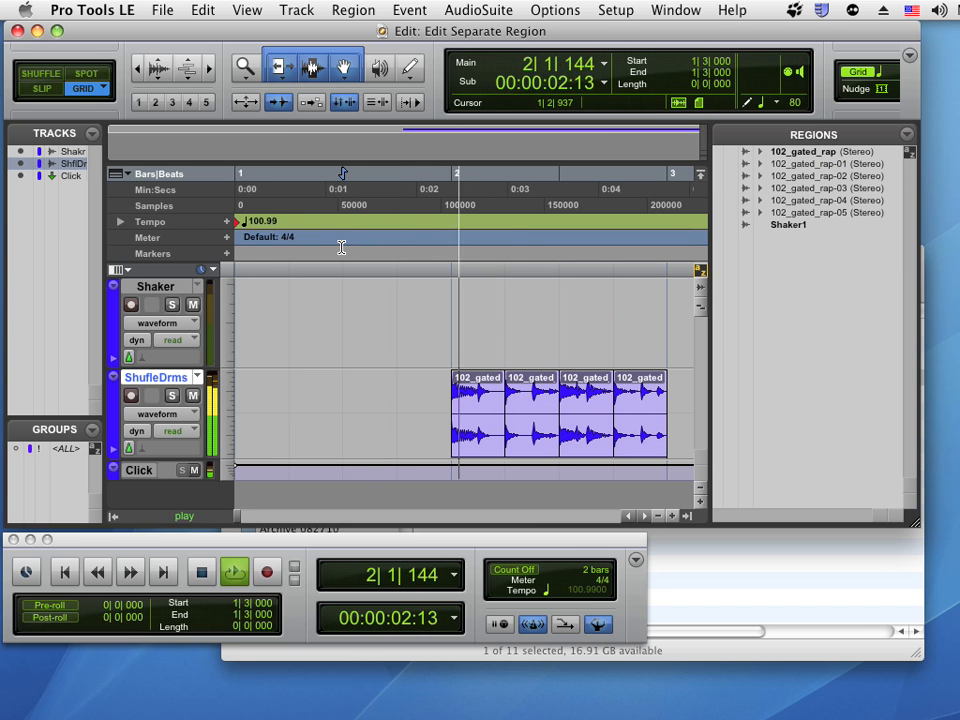
pyautogui.press('space')
# Switch to the manual tempo of 80, play the grid-separated slices from 1|3|000 and stop playback.
pyautogui.click(599, 623)
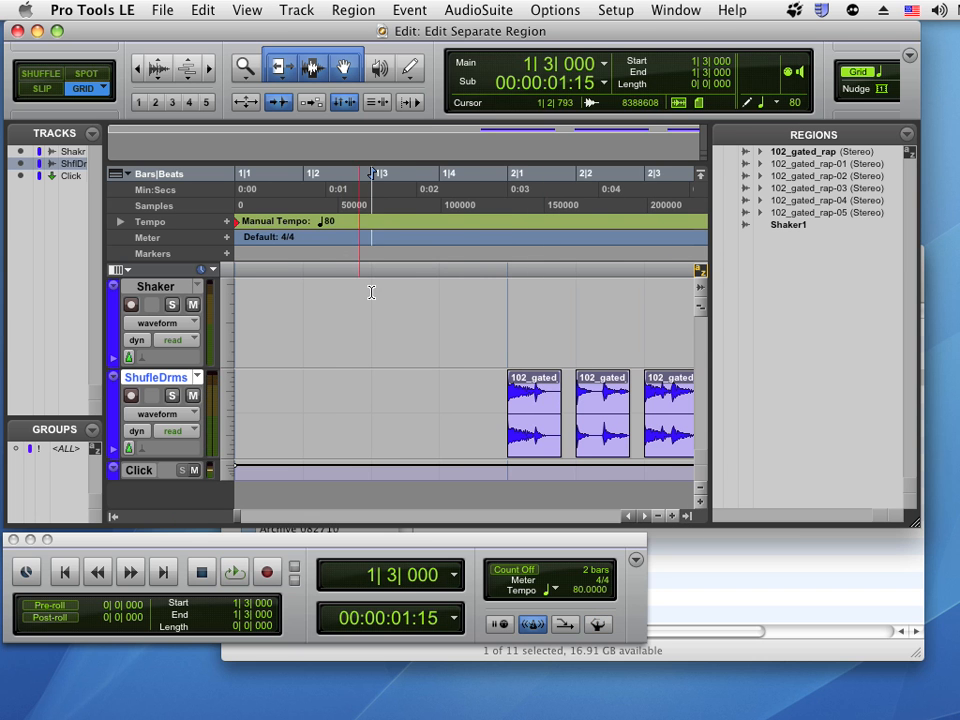
pyautogui.press('space')
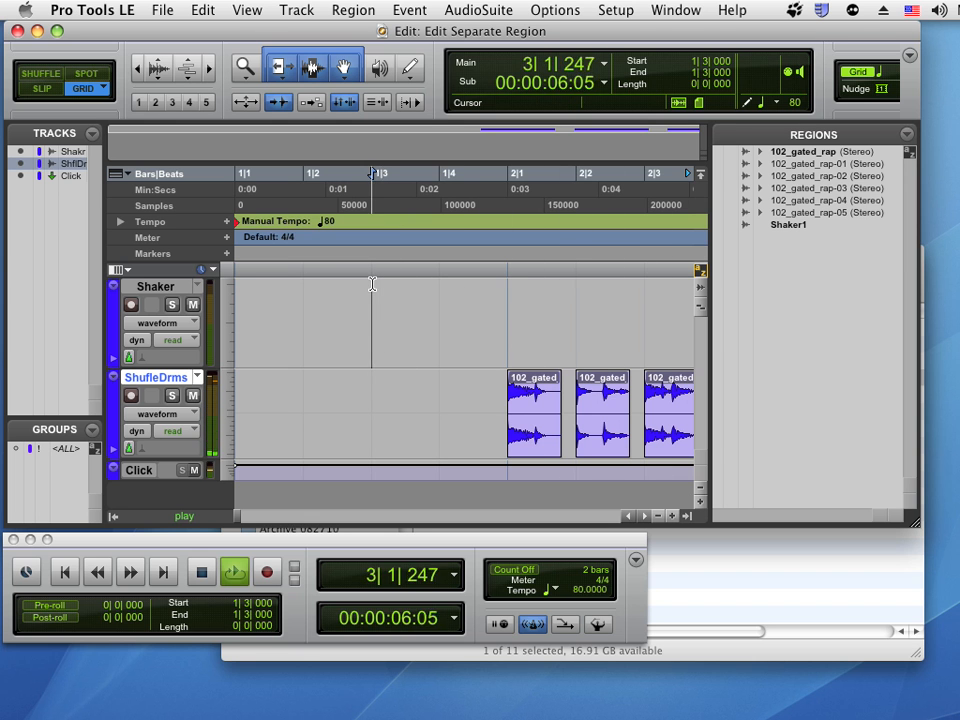
pyautogui.press('space')
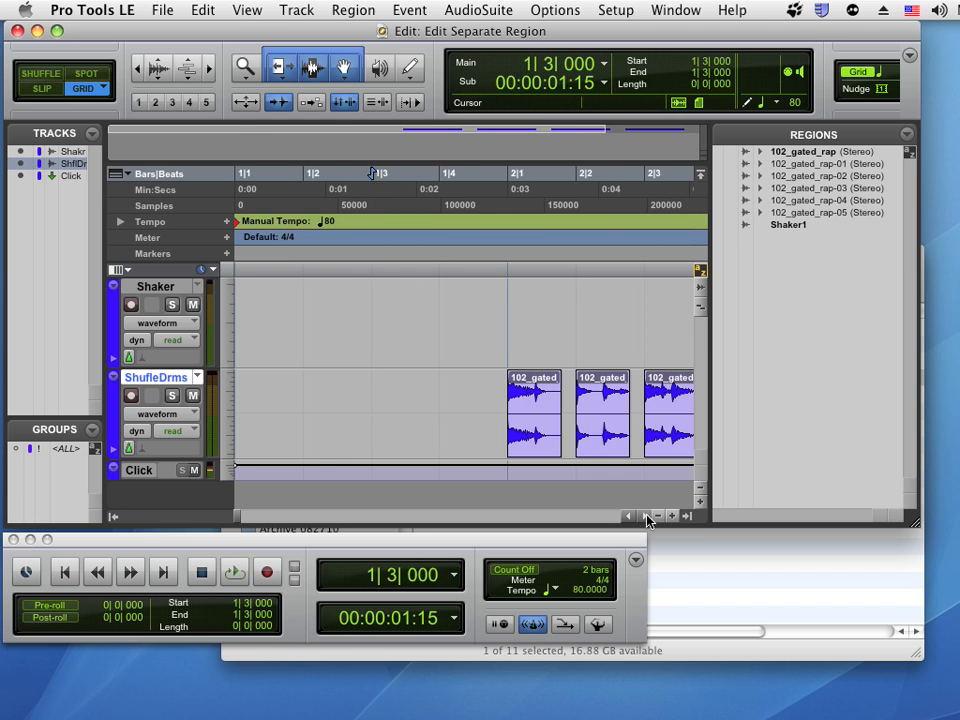
pyautogui.moveTo(645, 516); pyautogui.dragTo(646, 515)
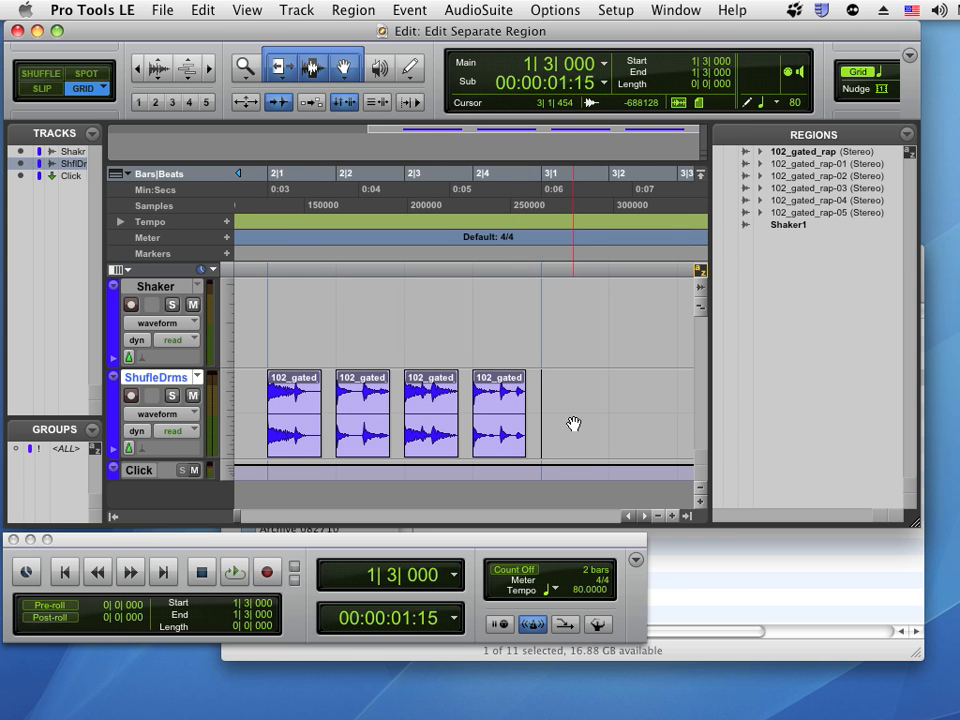
# Undo the switch to manual tempo and the grid separation of the drum region.
pyautogui.press('super+z')
pyautogui.press('super+shift+z')
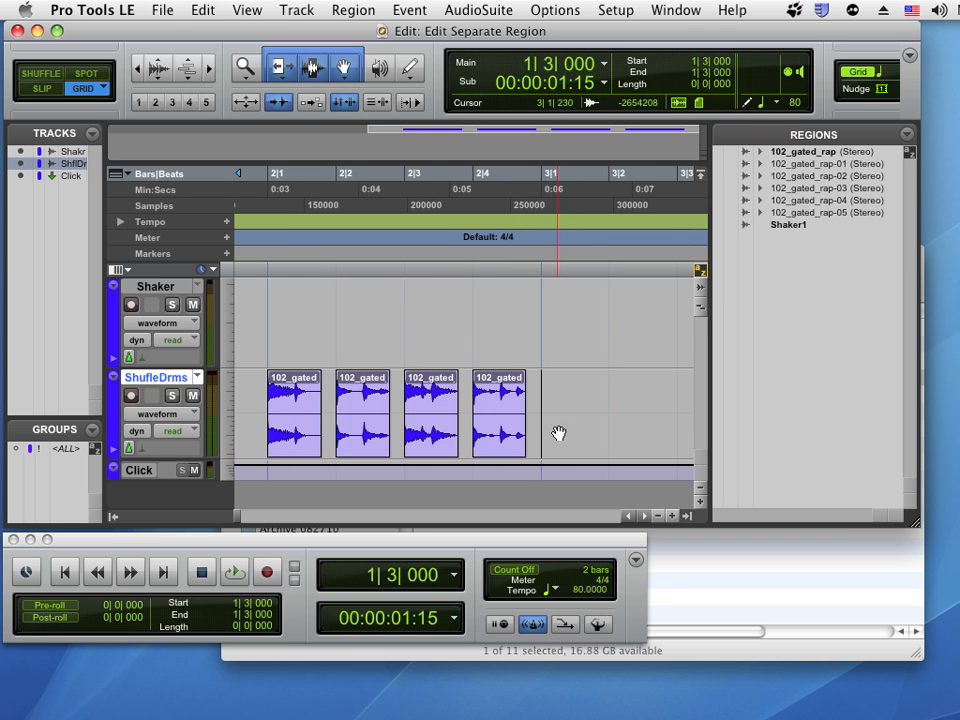
pyautogui.press('super+z')
pyautogui.press('super+z')
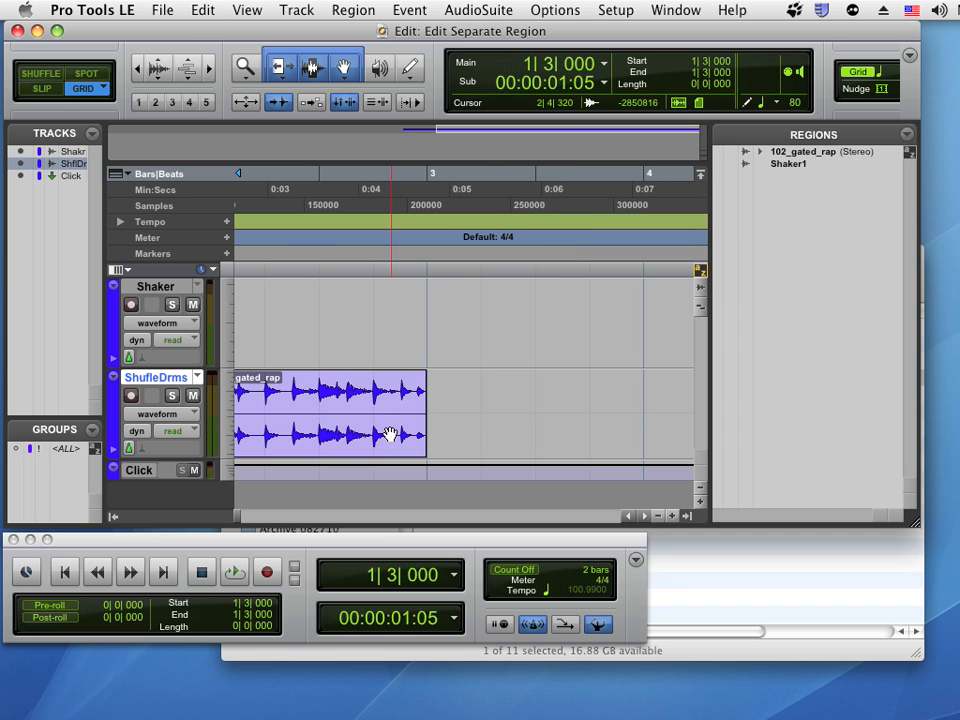
# Select the whole 102_gated_rap region on the ShufleDrms track and separate it at transients.
pyautogui.click(405, 435)
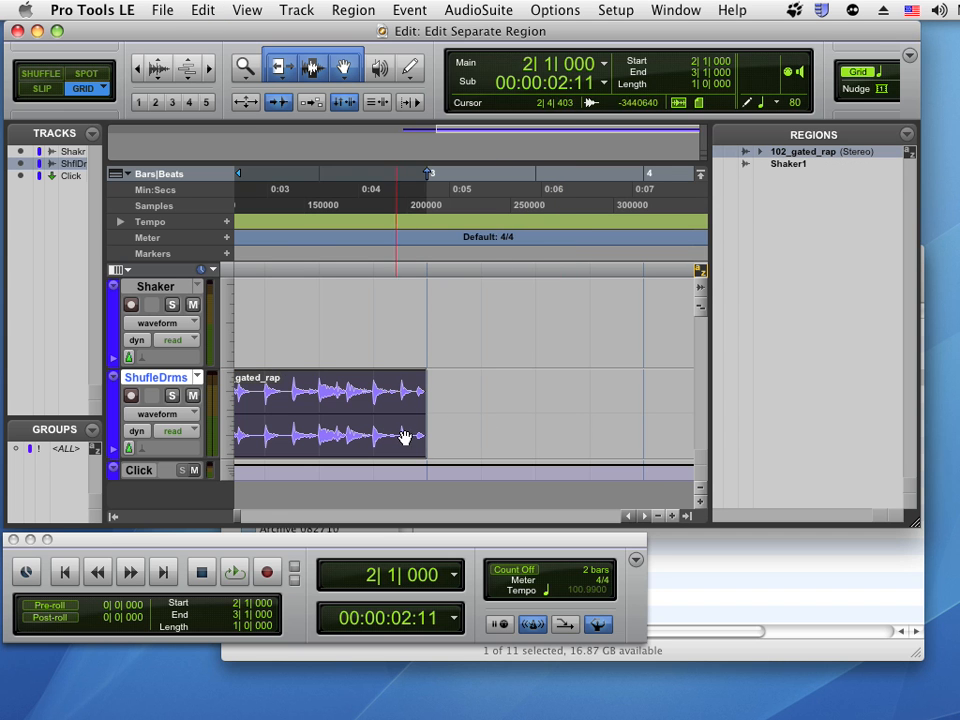
pyautogui.click(629, 516)
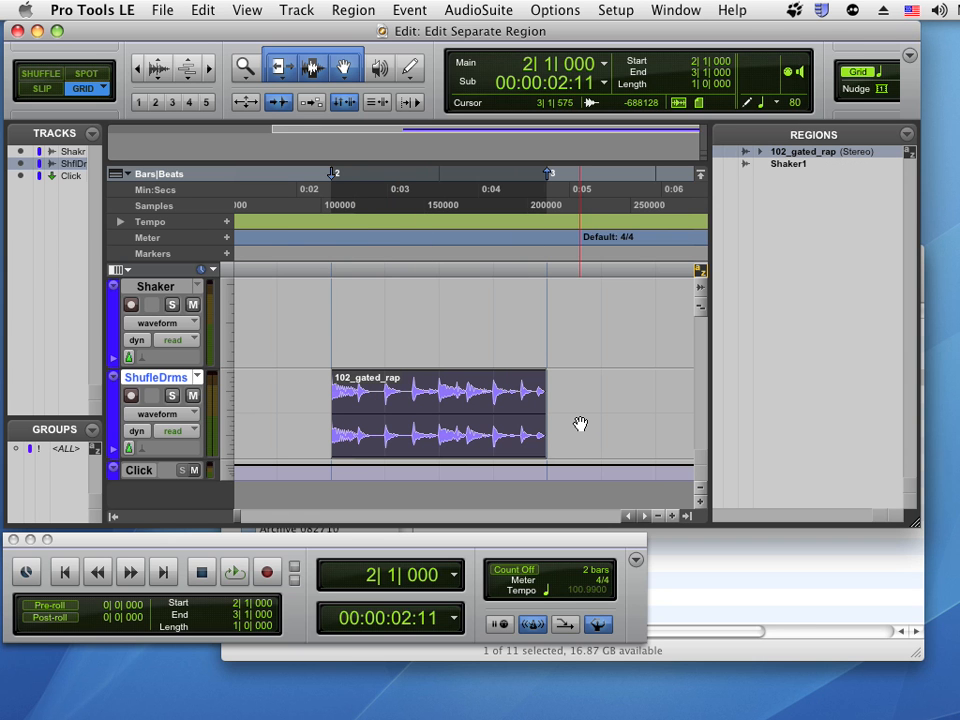
pyautogui.click(198, 10)
pyautogui.moveTo(420, 438)
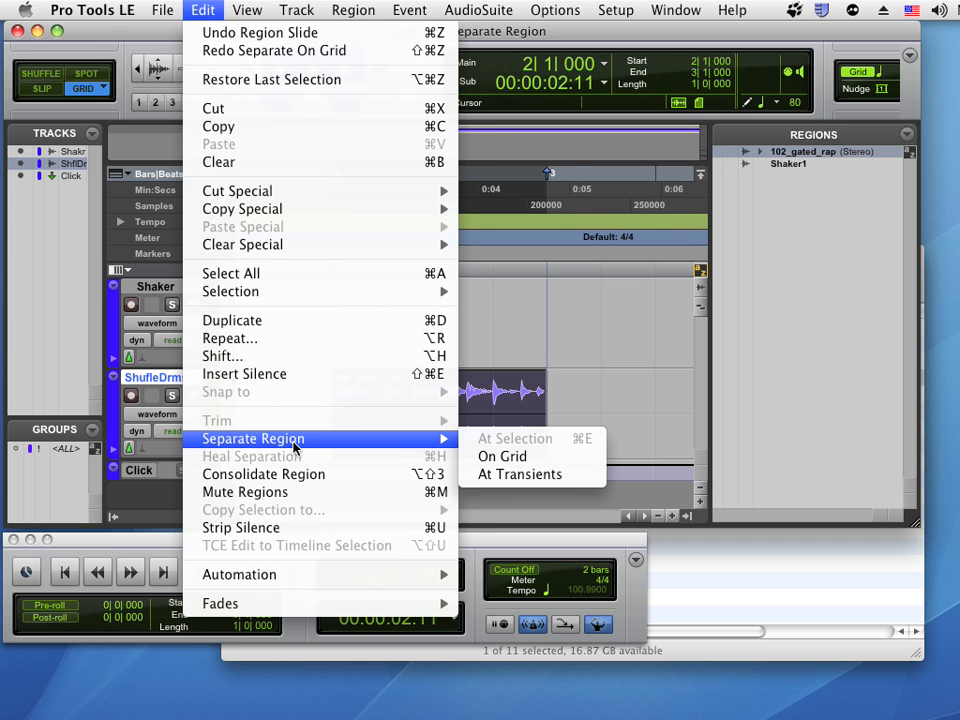
pyautogui.click(506, 487)
pyautogui.click(649, 386)
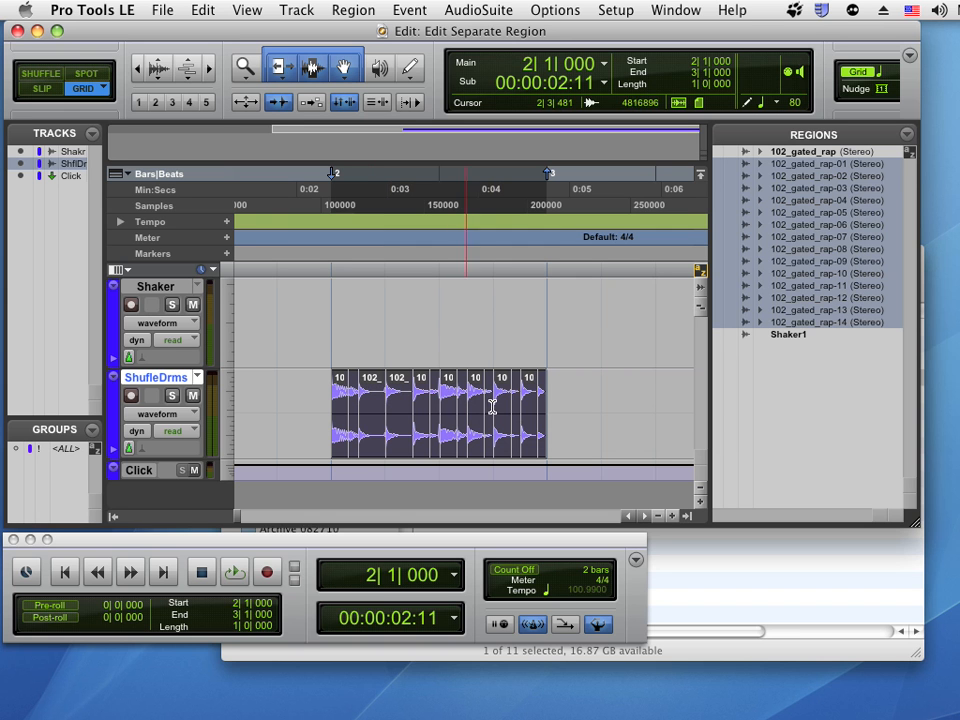
# Play the transient-separated slices from 1|3|000 at the manual tempo of 80, stop, and return to the tempo map.
pyautogui.click(605, 626)
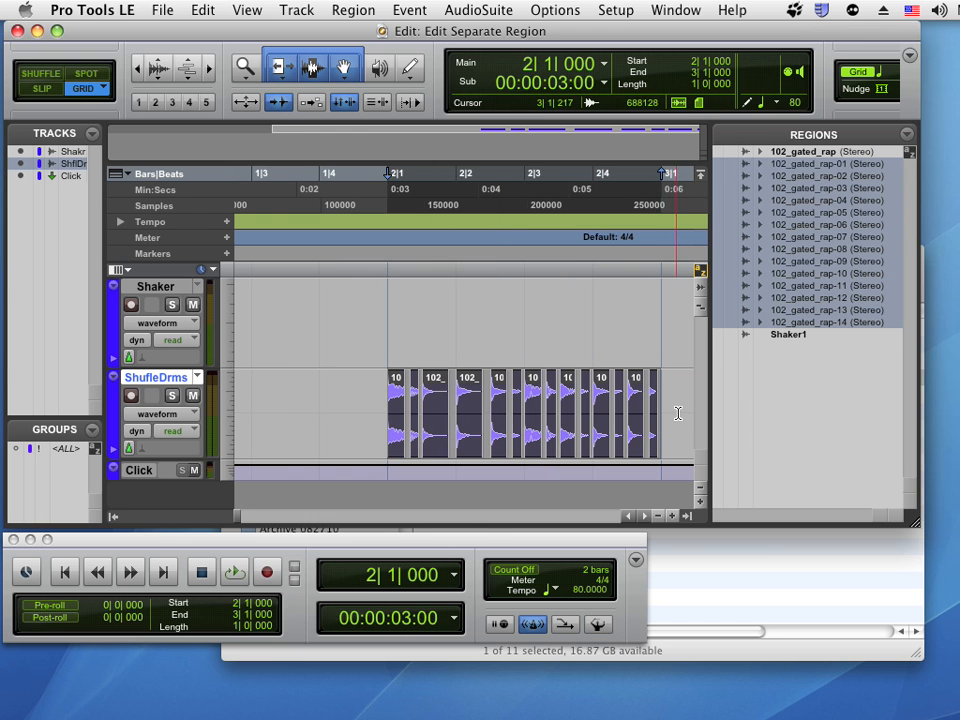
pyautogui.click(253, 308)
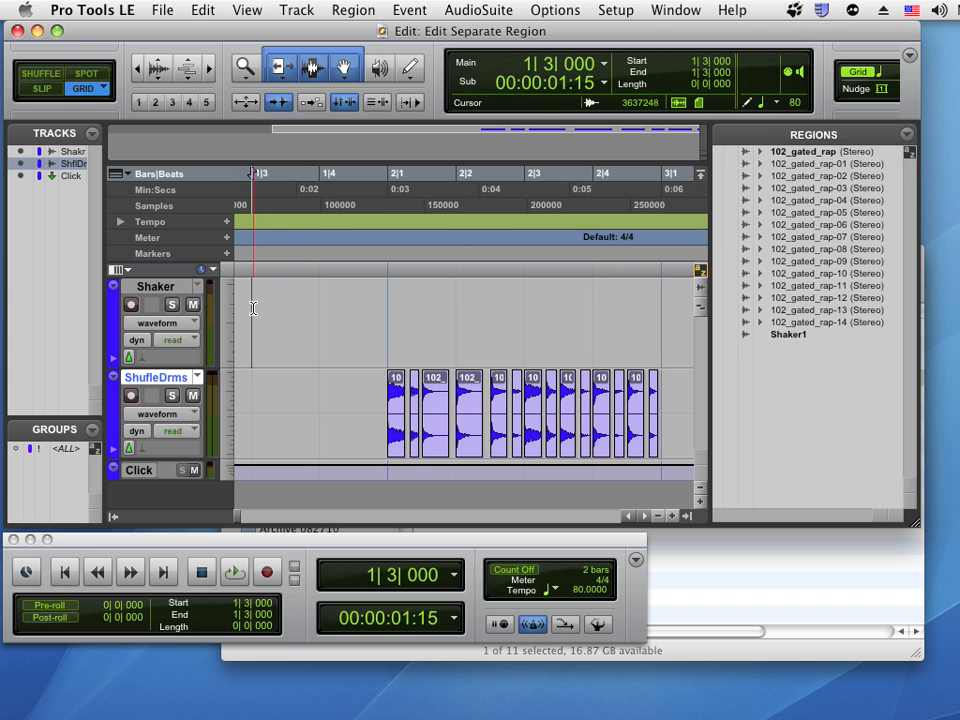
pyautogui.press('space')
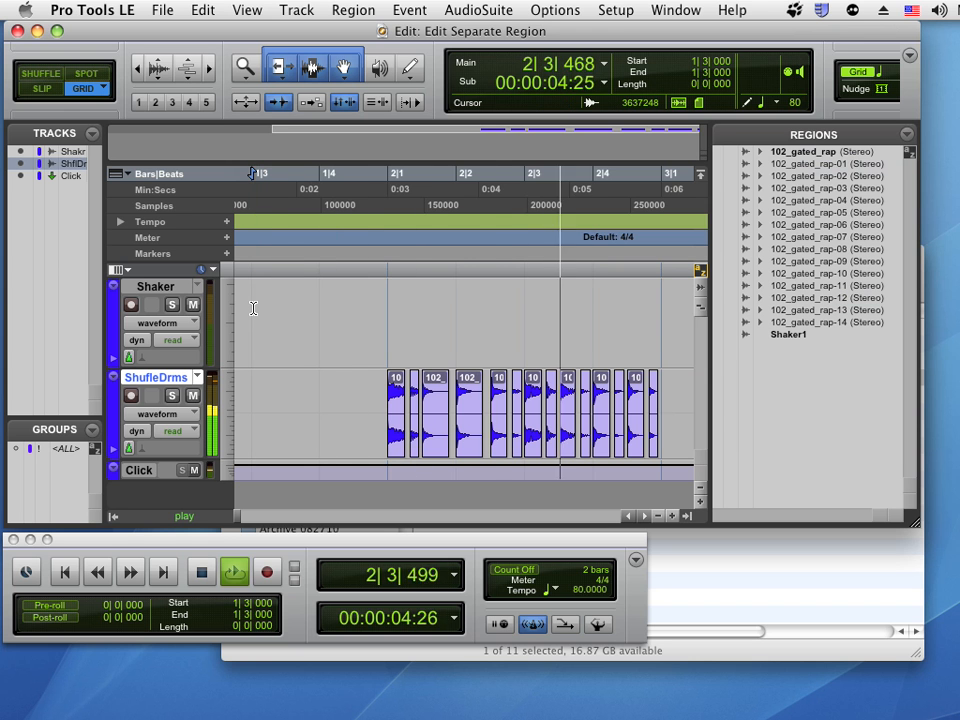
pyautogui.press('space')
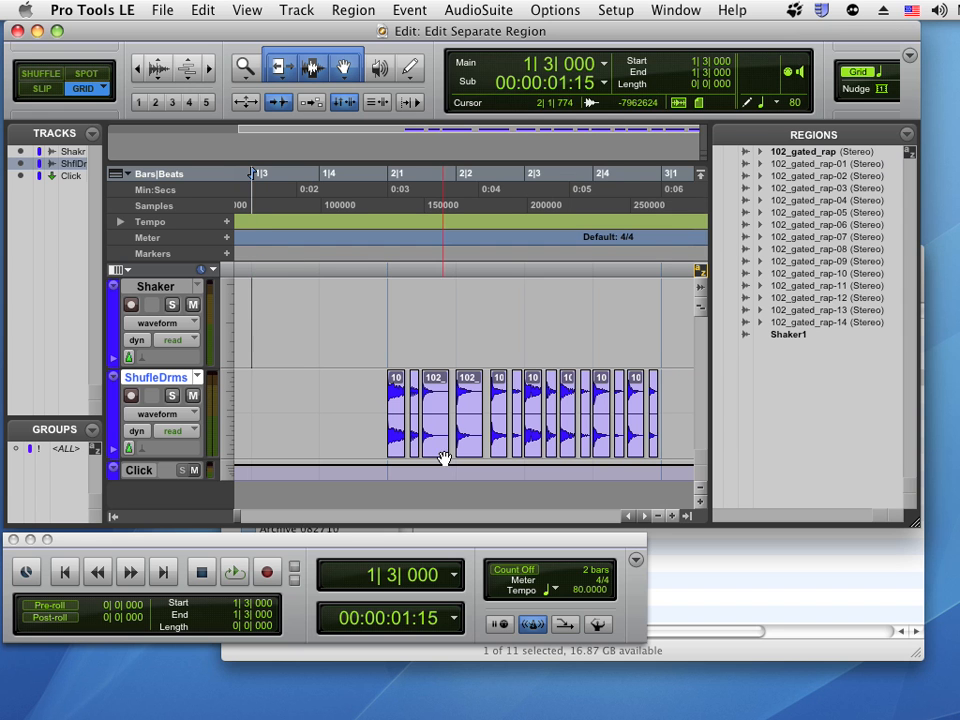
pyautogui.click(609, 623)
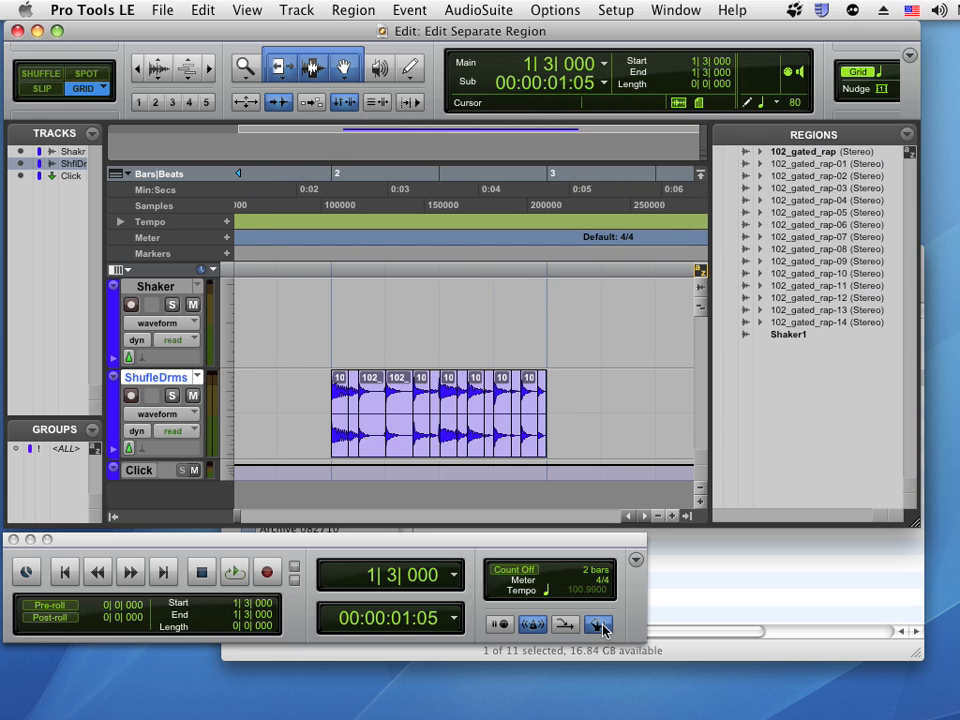
pyautogui.click(630, 517)
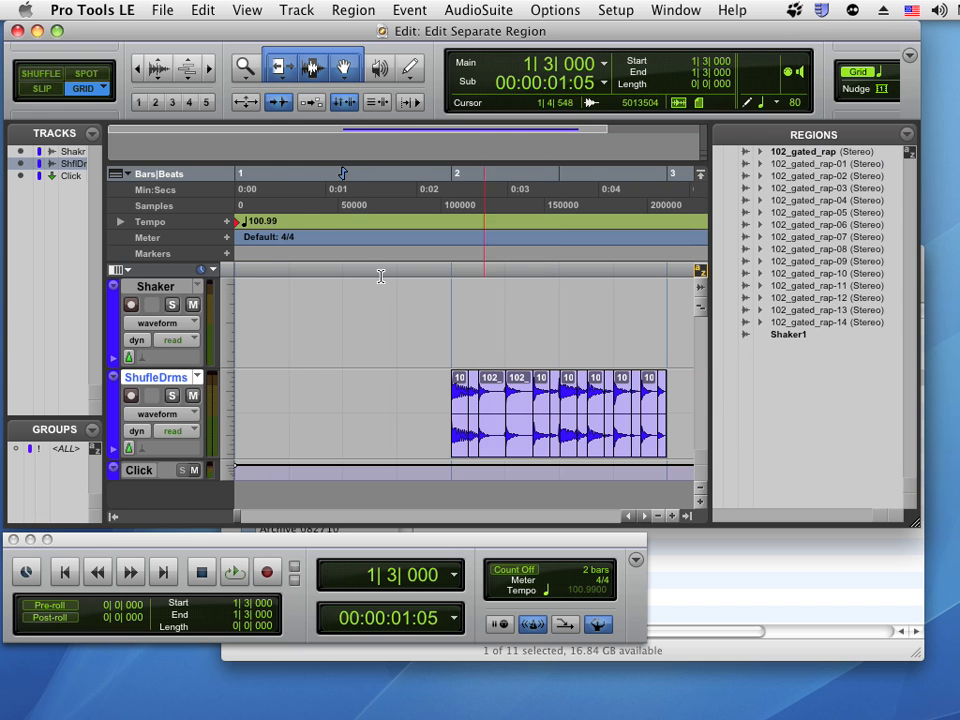
# Switch to manual tempo, set it to 120, and play the transient-separated slices from 1|3|000 before stopping playback.
pyautogui.click(603, 624)
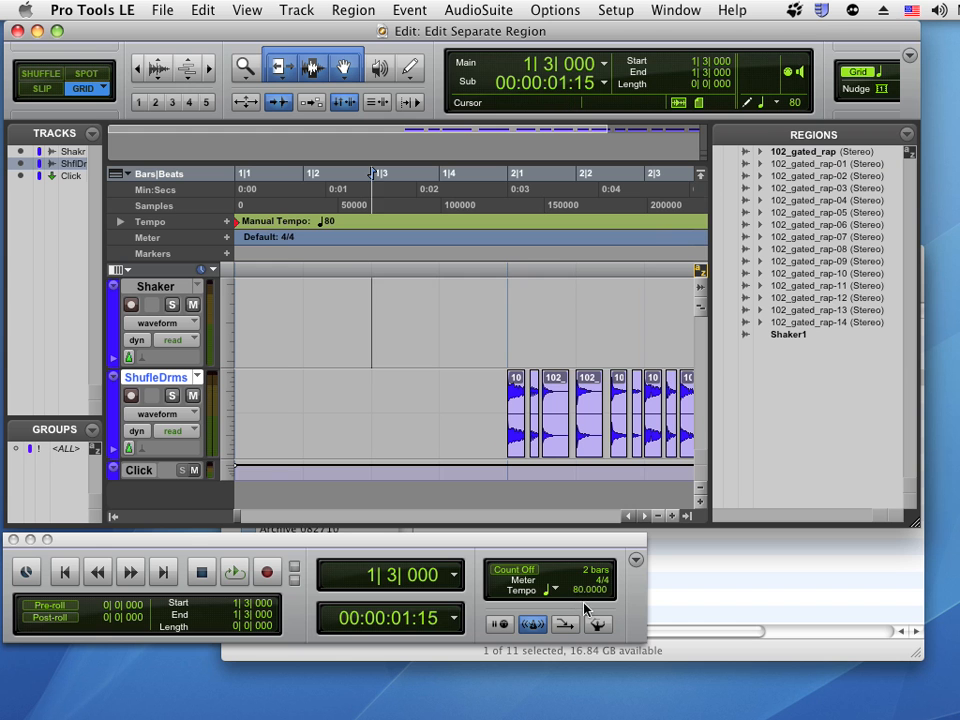
pyautogui.click(582, 592)
pyautogui.press('Return')
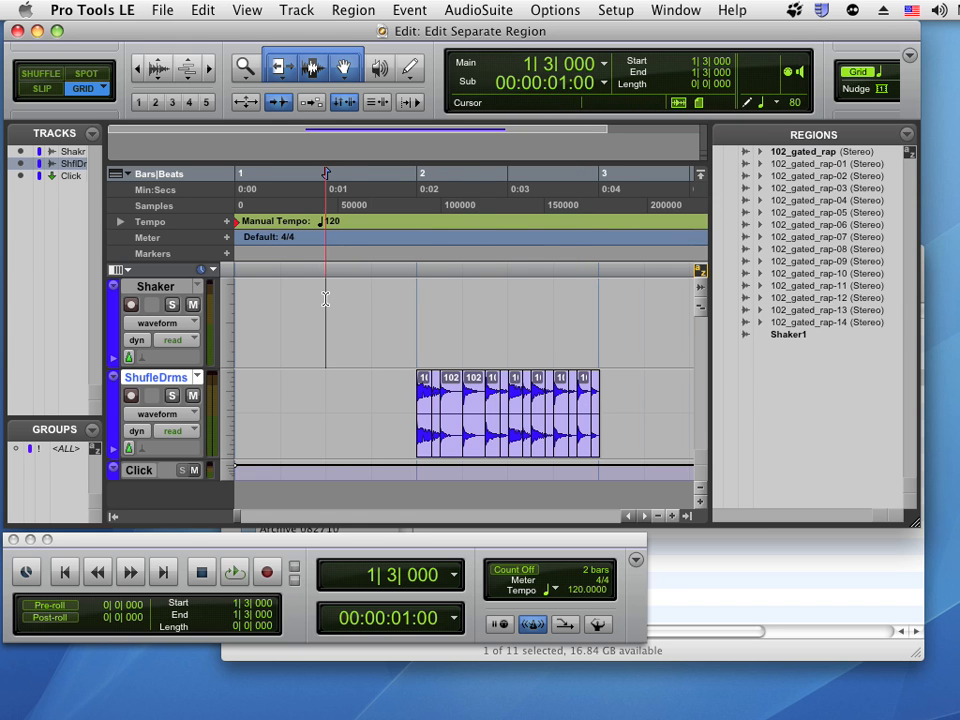
pyautogui.press('space')
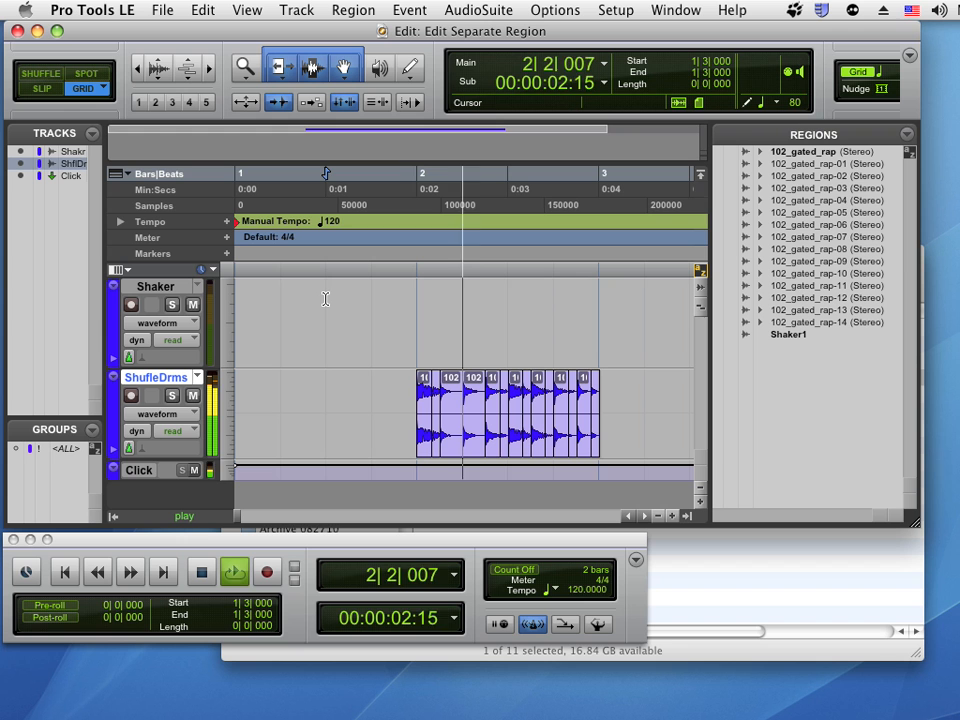
pyautogui.press('space')
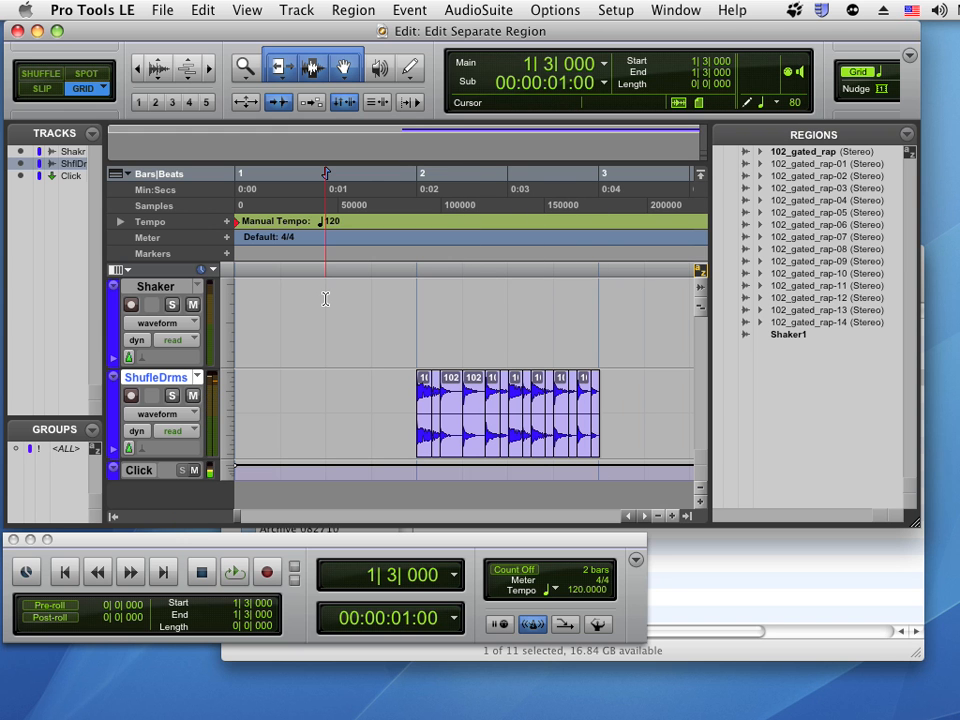